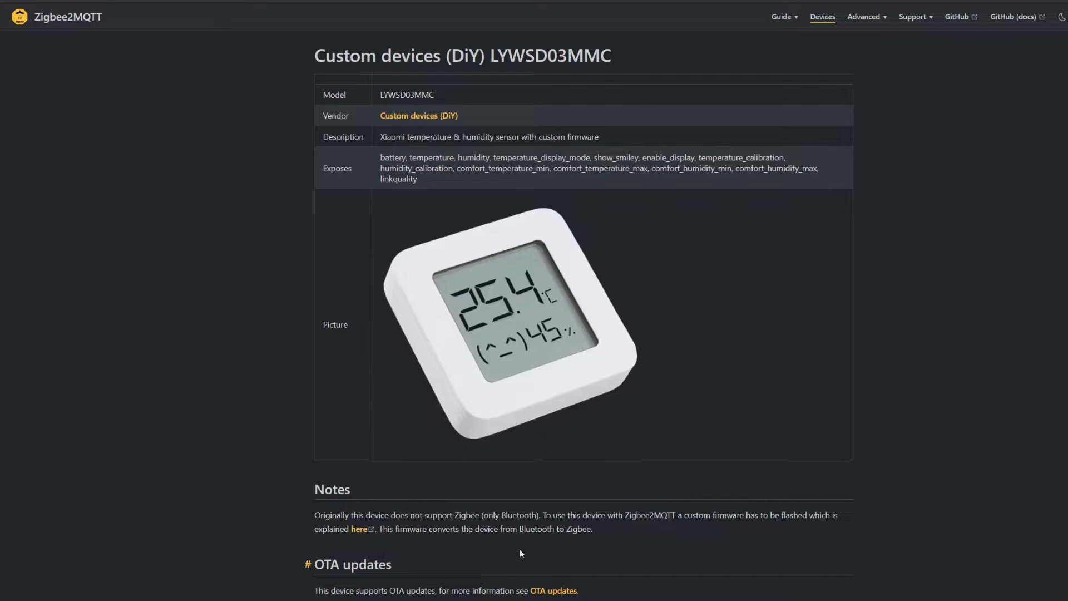
Read the device page's custom-firmware note and the "Flashing over the air (easy way)" instructions in the z03mmc README.
left_click_drag(501, 529, 594, 528)
left_click(599, 530)
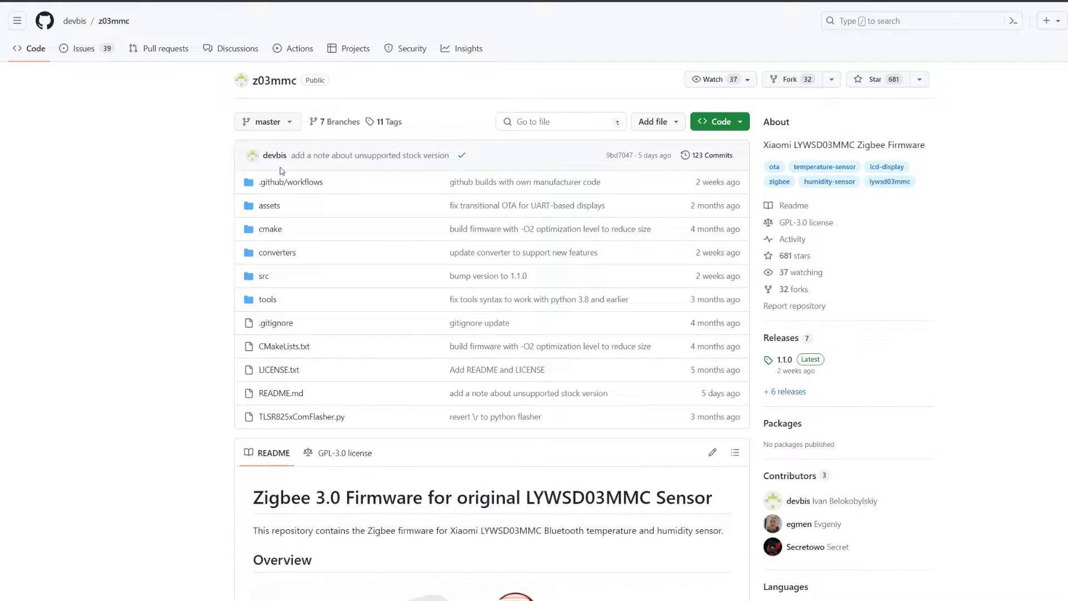
scroll(140, 184, "down", 12)
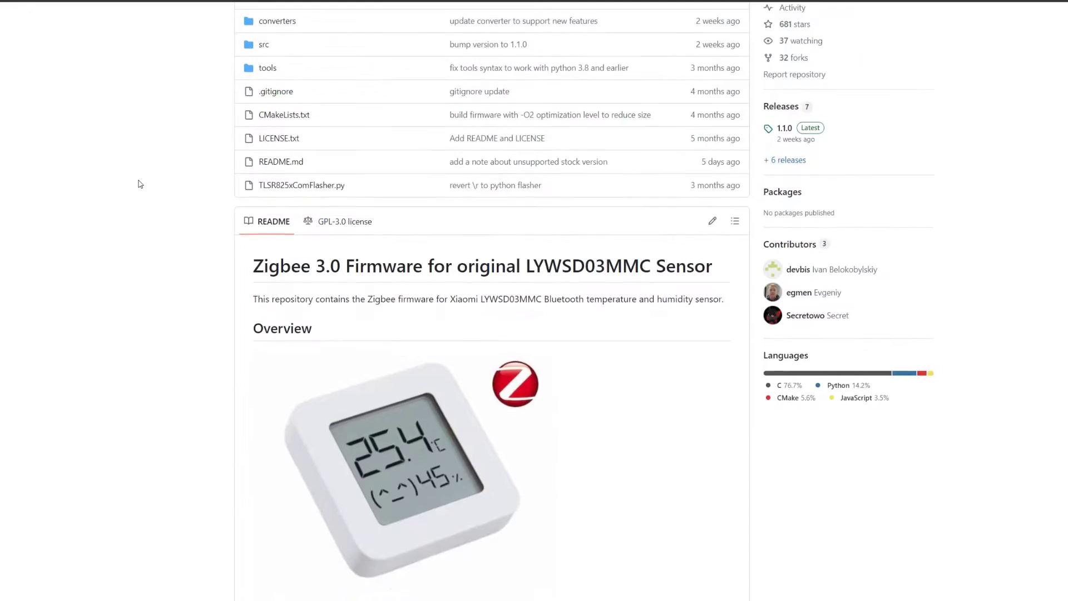
scroll(141, 184, "down", 3)
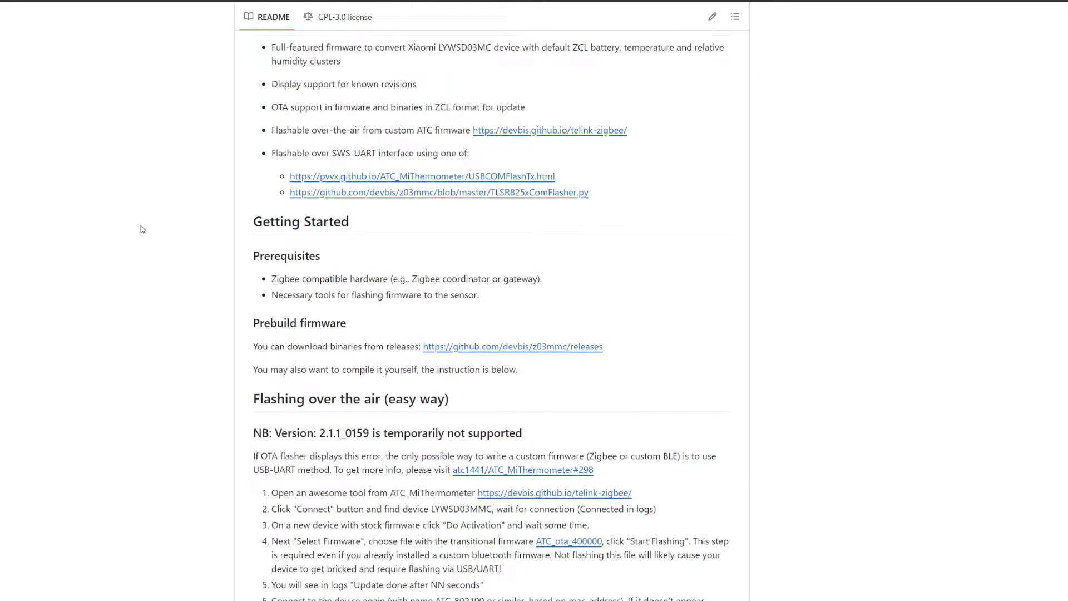
scroll(139, 228, "down", 2)
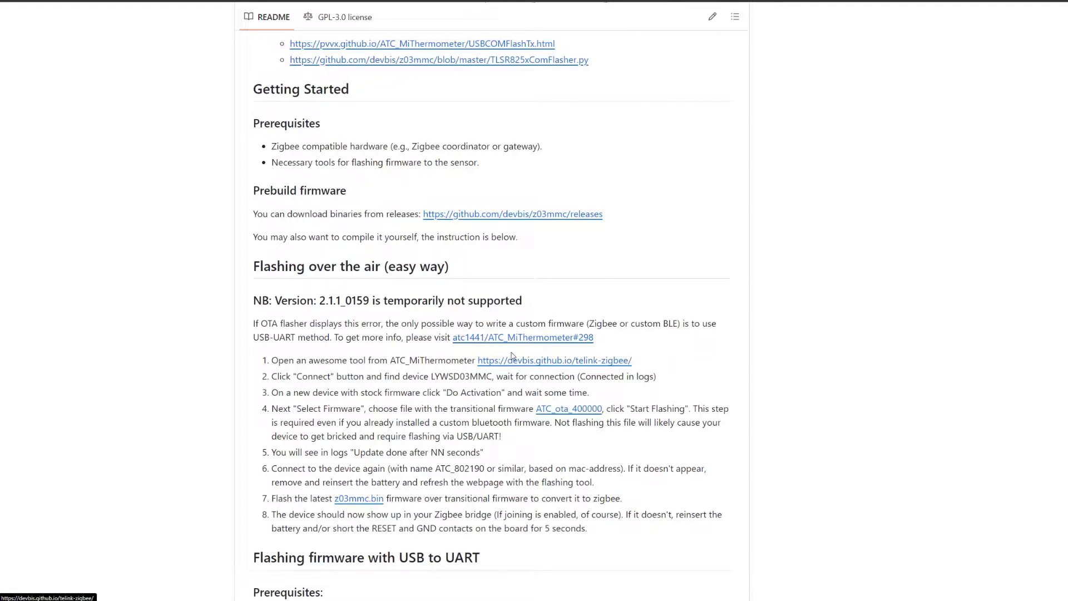
left_click_drag(264, 306, 529, 557)
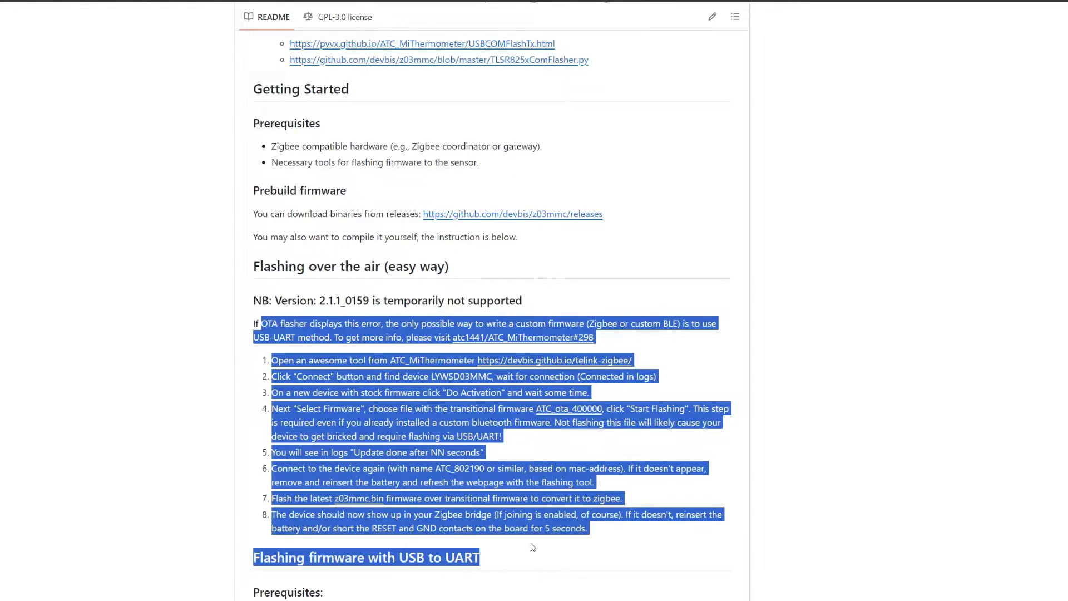
left_click(654, 550)
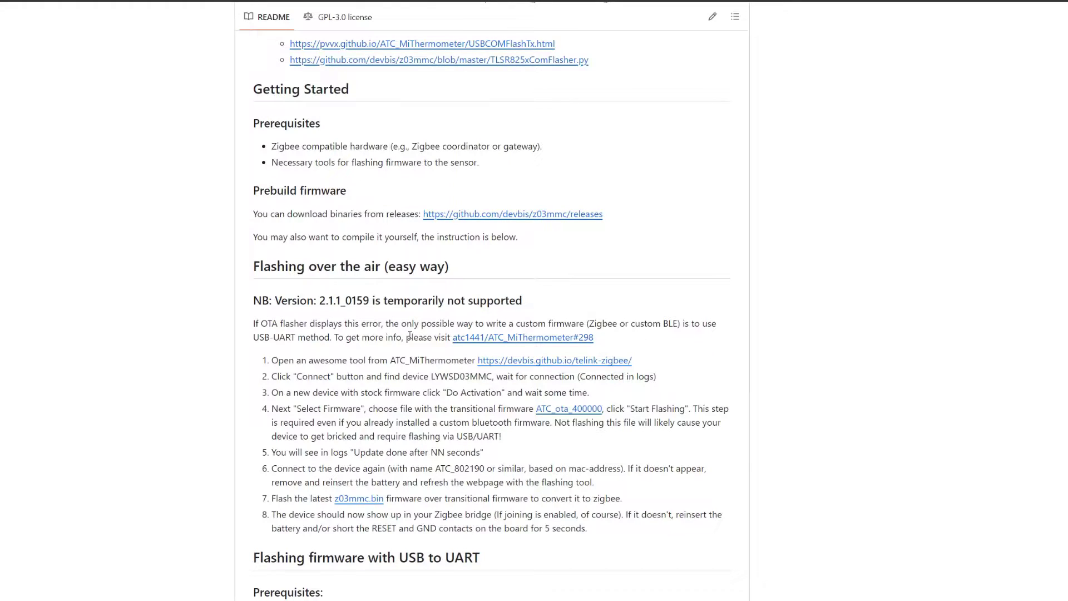
mouse_move(497, 337)
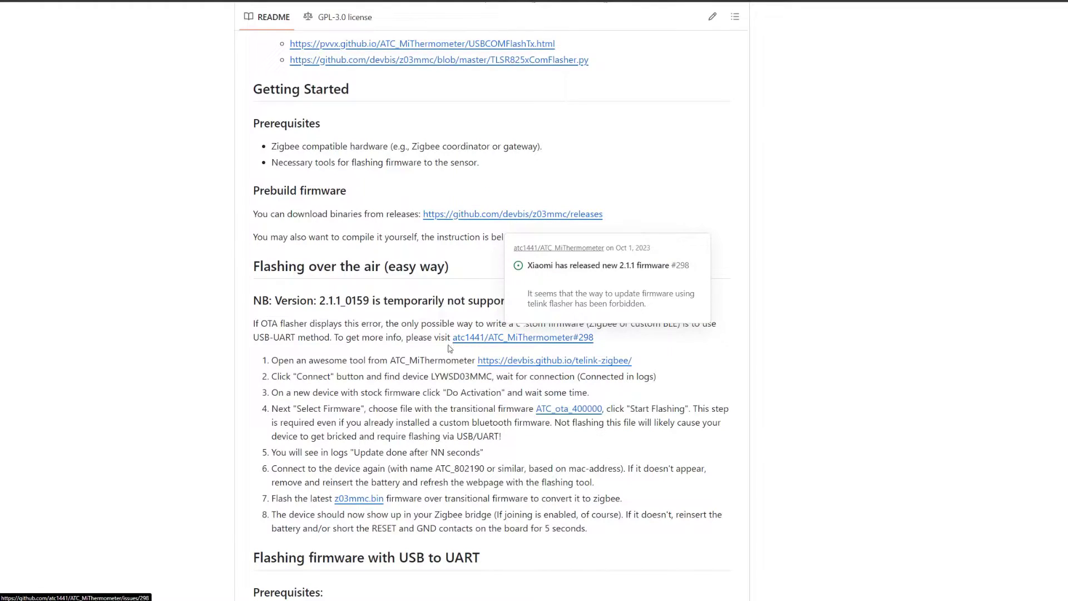
Open the Telink Flasher page from the README, pair with the LYWSD03MMC sensor and run its activation.
left_click_drag(323, 361, 452, 361)
left_click(470, 360)
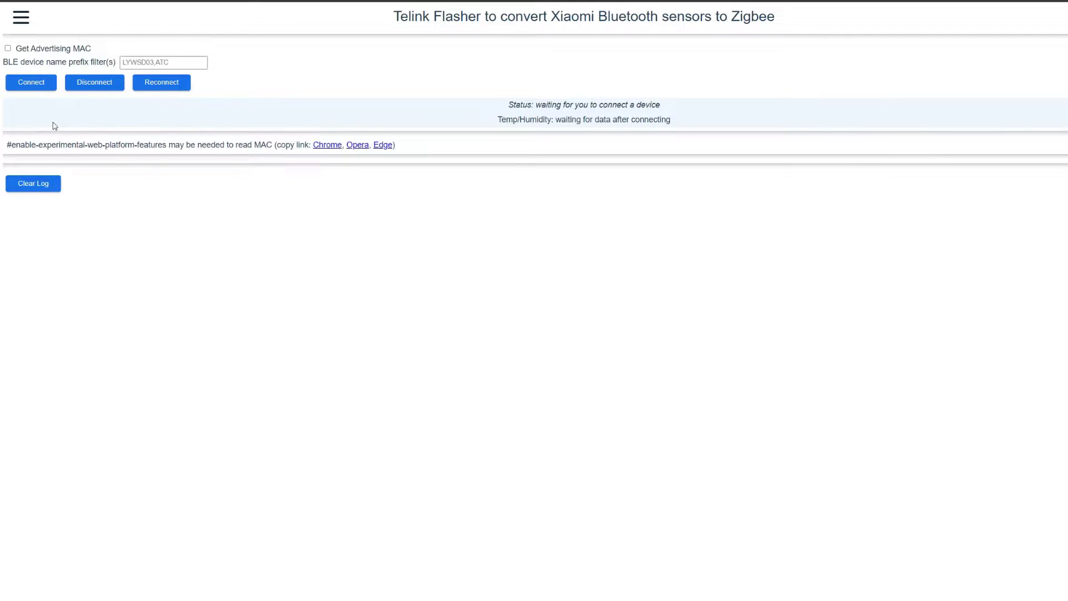
left_click(31, 84)
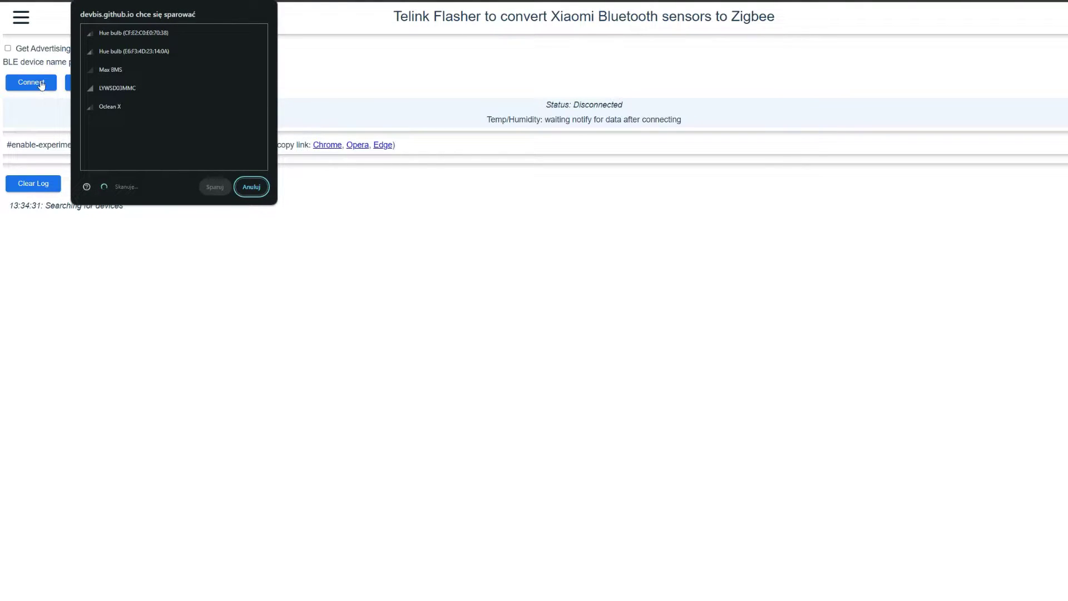
left_click(139, 88)
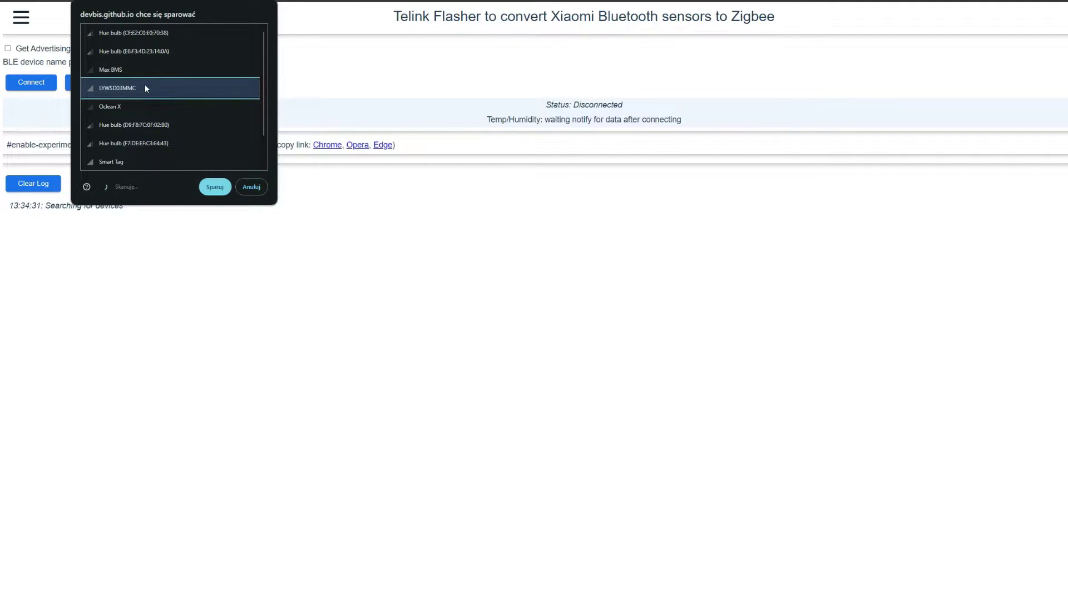
left_click(212, 190)
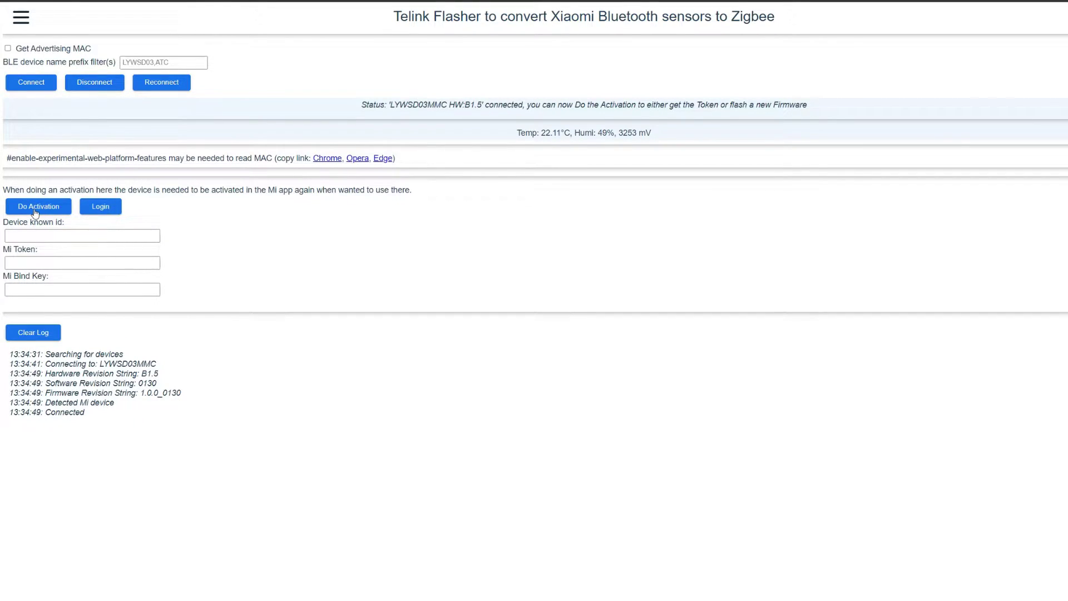
left_click(34, 213)
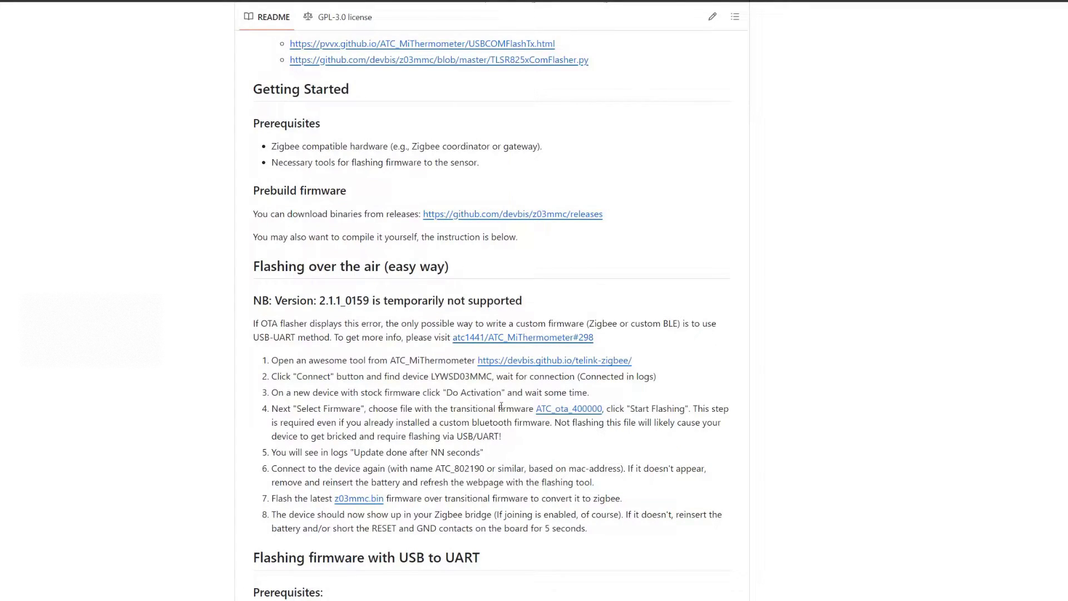
Load the transitional firmware file ATC_ota_40000.bin and start flashing it to the activated sensor.
left_click_drag(507, 409, 617, 411)
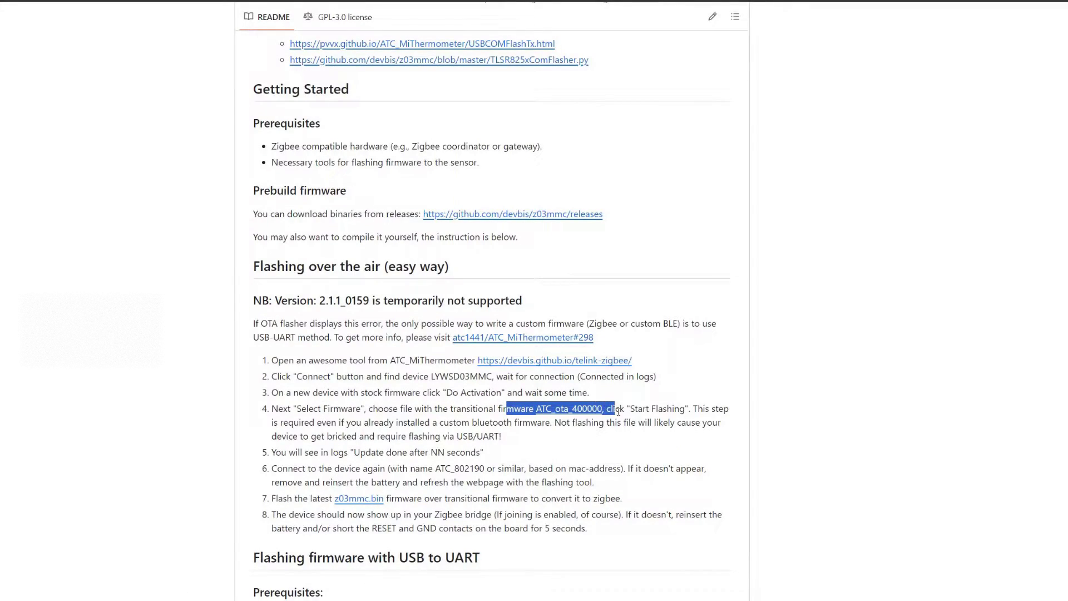
left_click(576, 418)
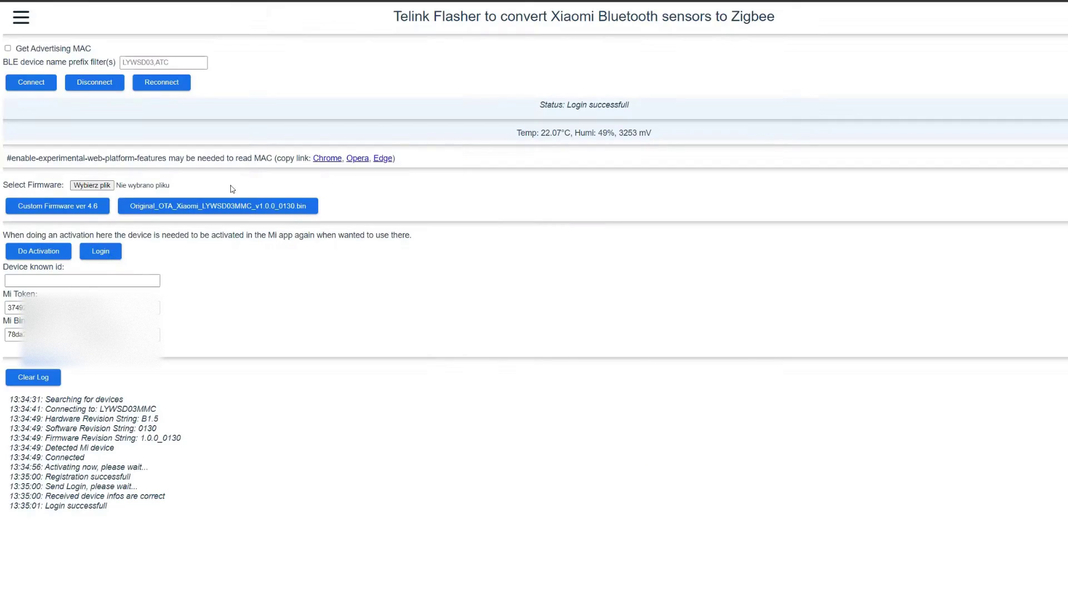
left_click(92, 186)
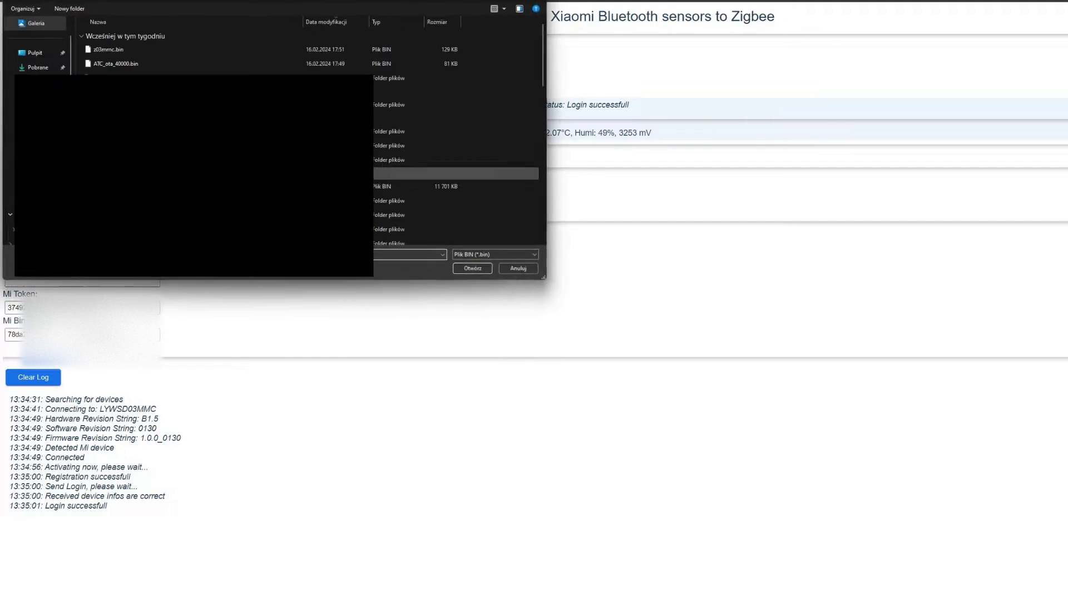
left_click(156, 62)
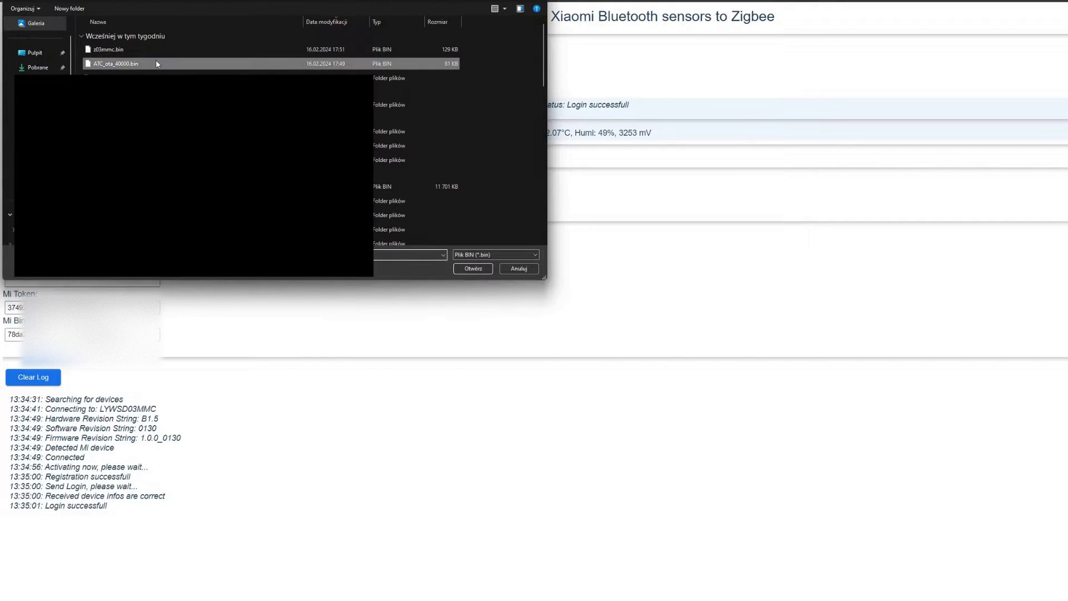
left_click(474, 269)
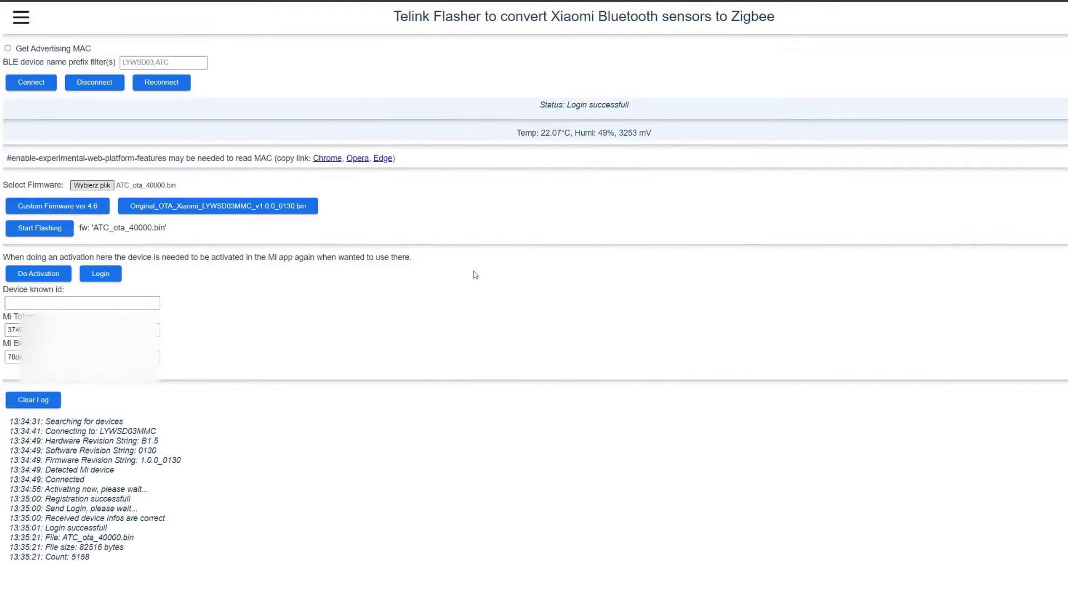
left_click(48, 232)
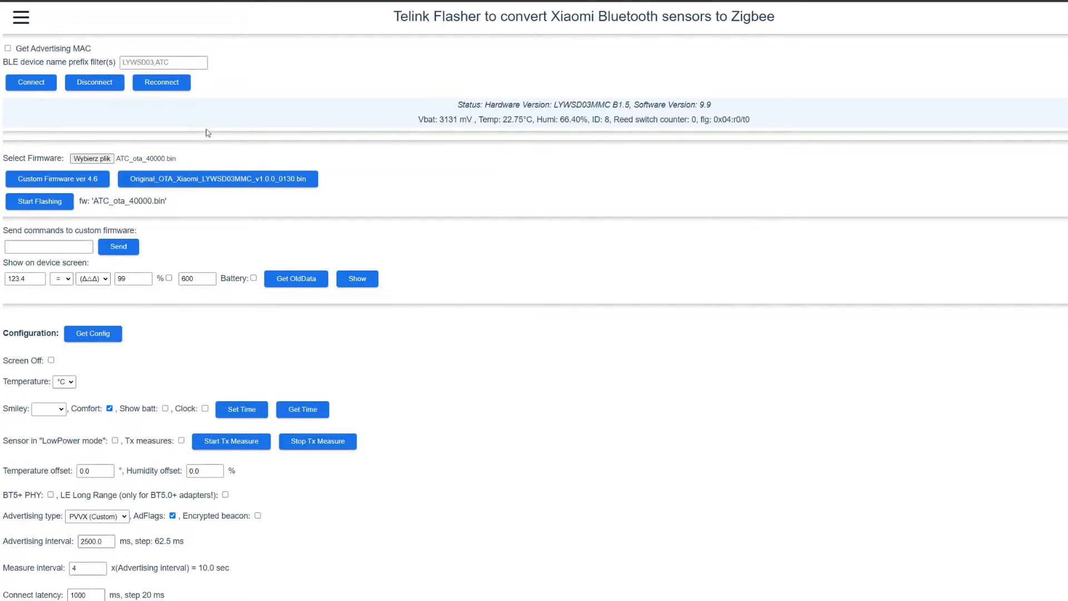
Disconnect the sensor from the flasher and pair it again as ATC_883B20.
left_click(104, 83)
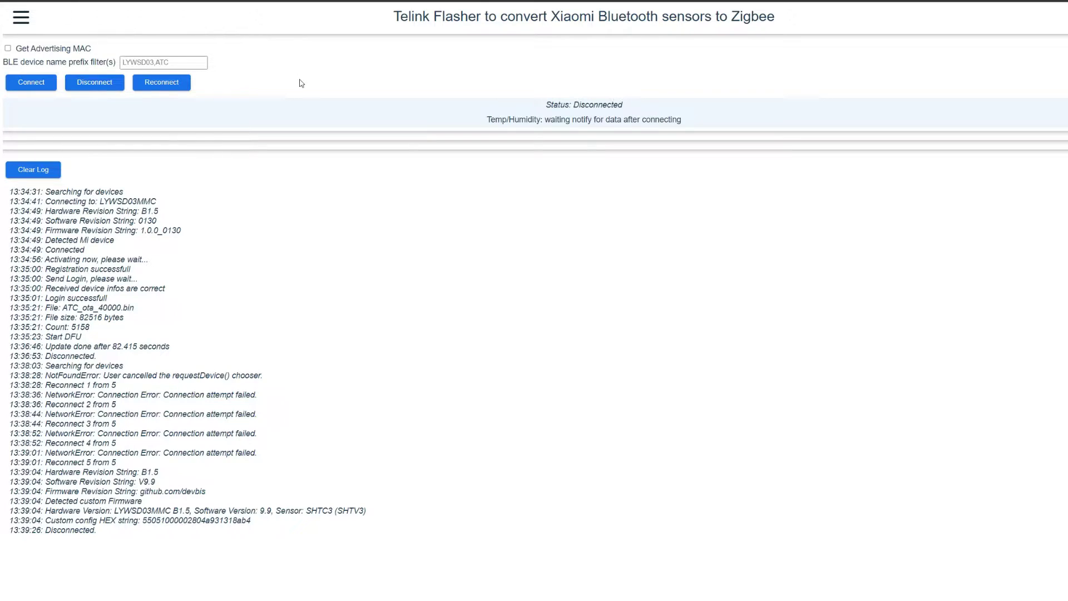
left_click(31, 82)
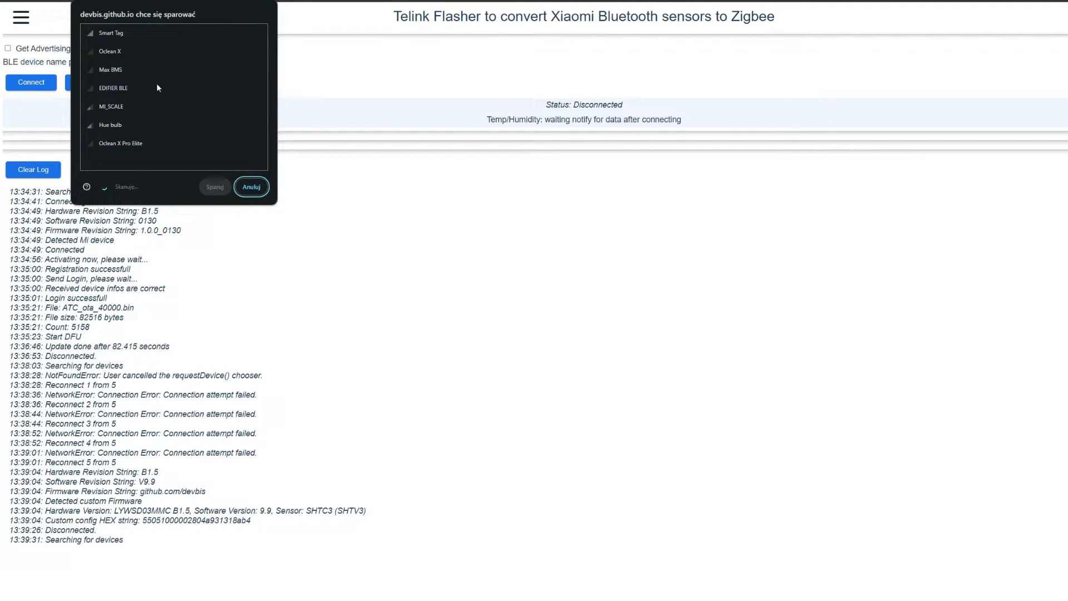
scroll(150, 76, "down", 2)
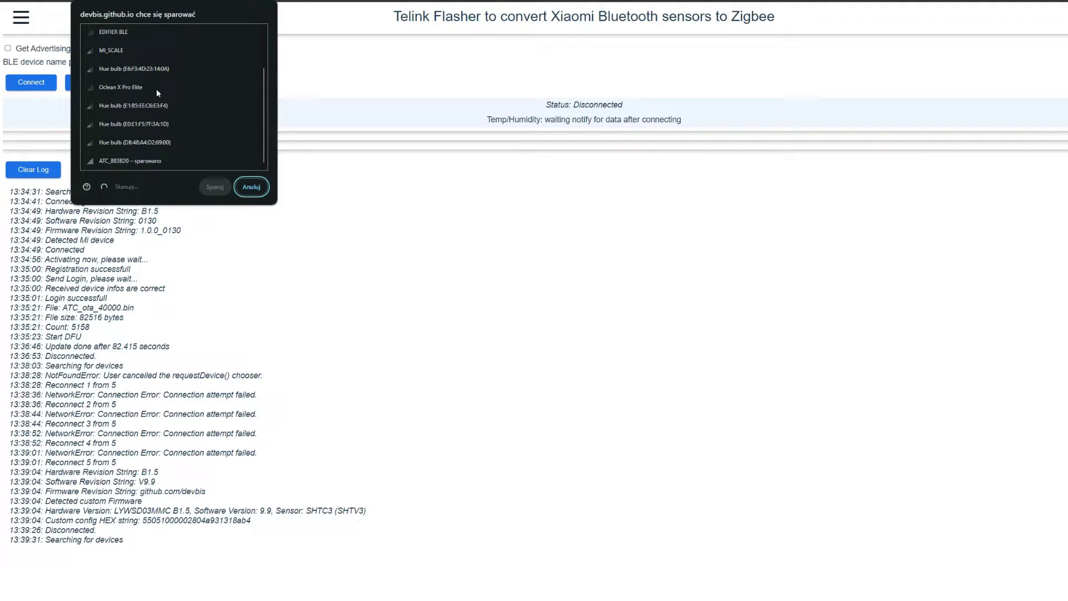
left_click(125, 161)
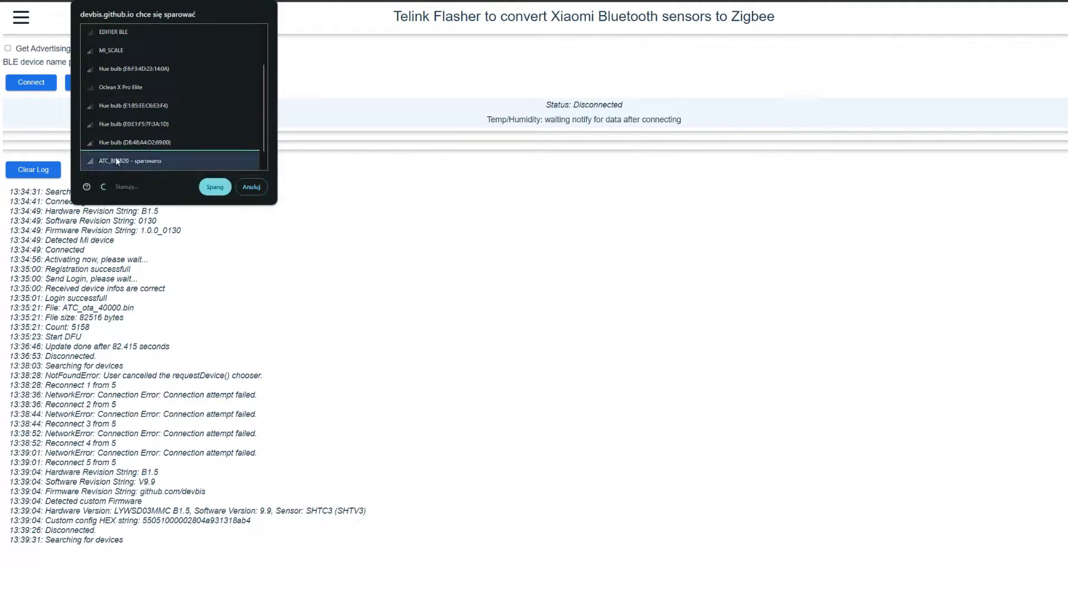
left_click(223, 187)
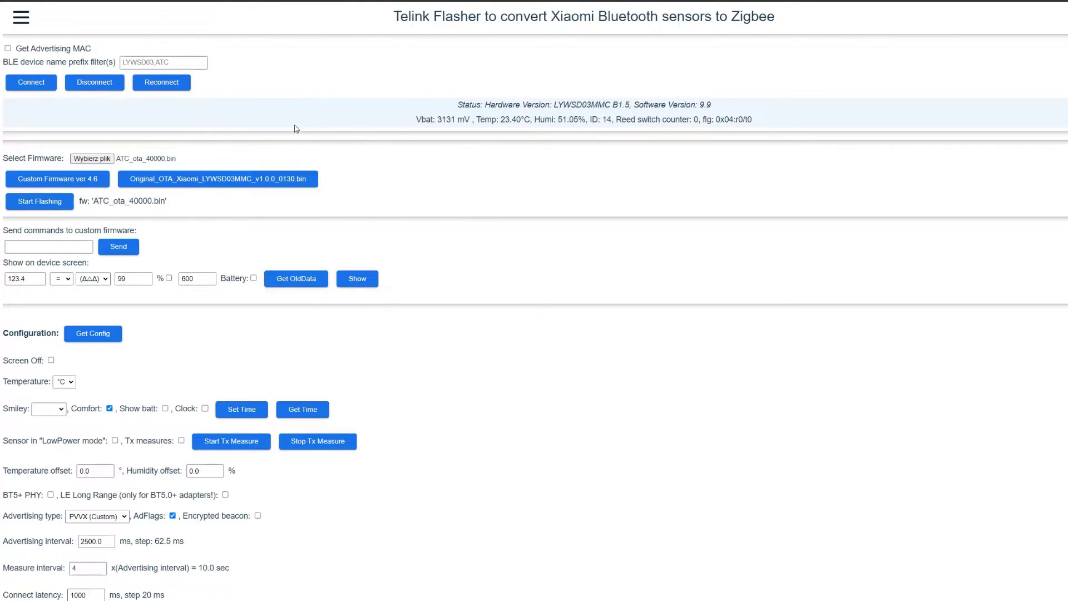
Flash the Zigbee firmware file z03mmc.bin to the sensor and review the flashing log.
left_click(102, 161)
left_click(168, 48)
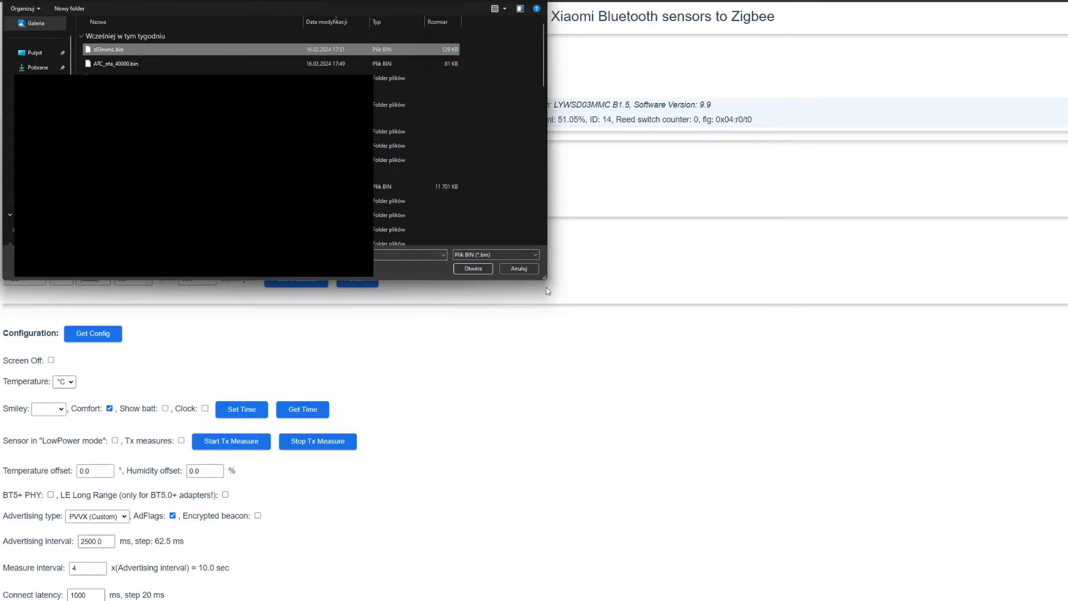
left_click(474, 269)
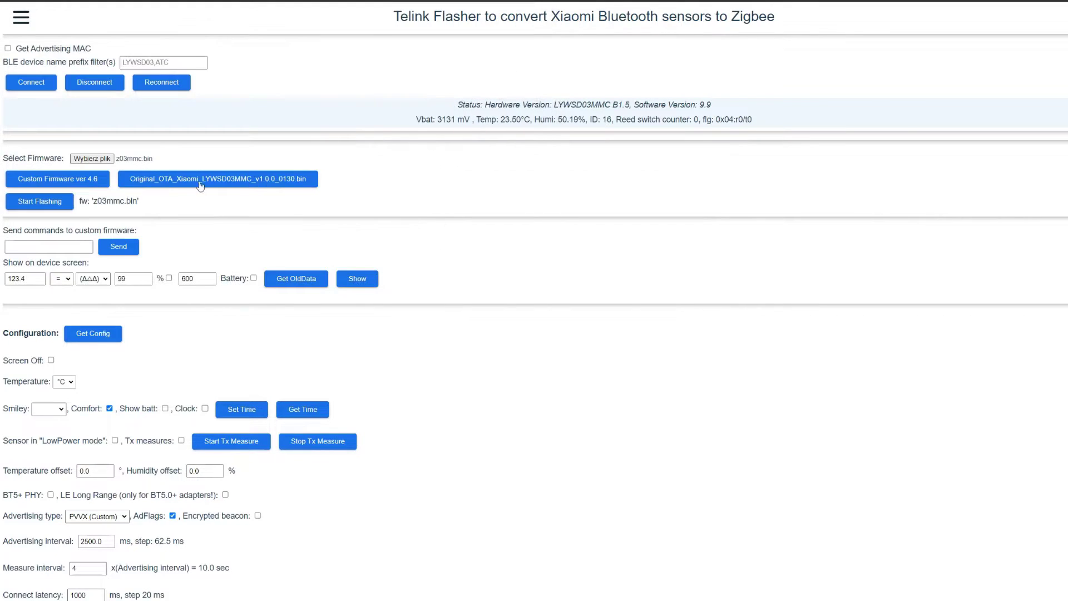
left_click(34, 207)
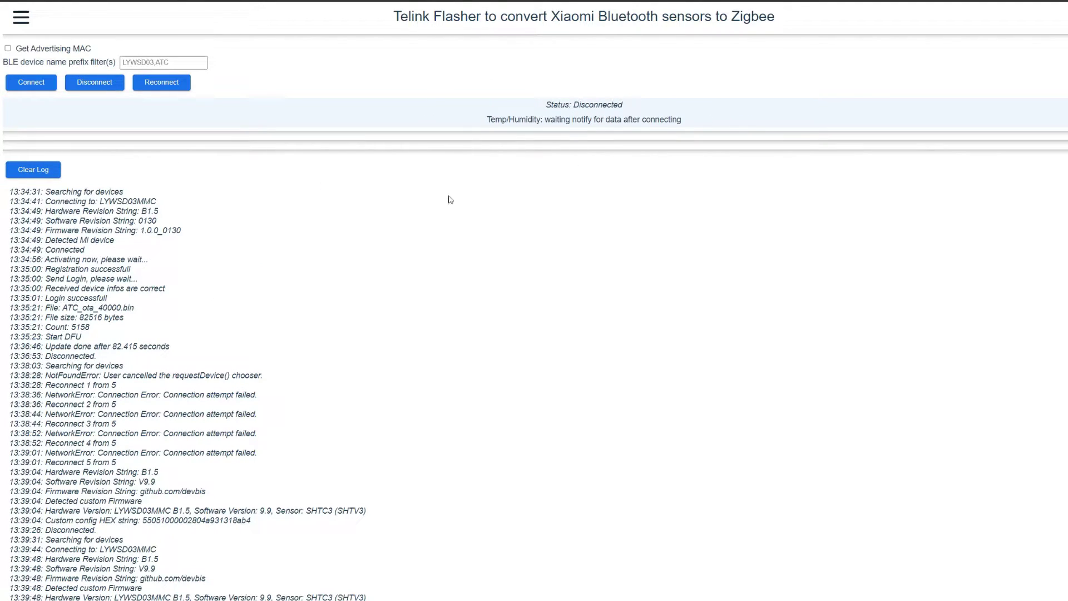
scroll(654, 111, "down", 2)
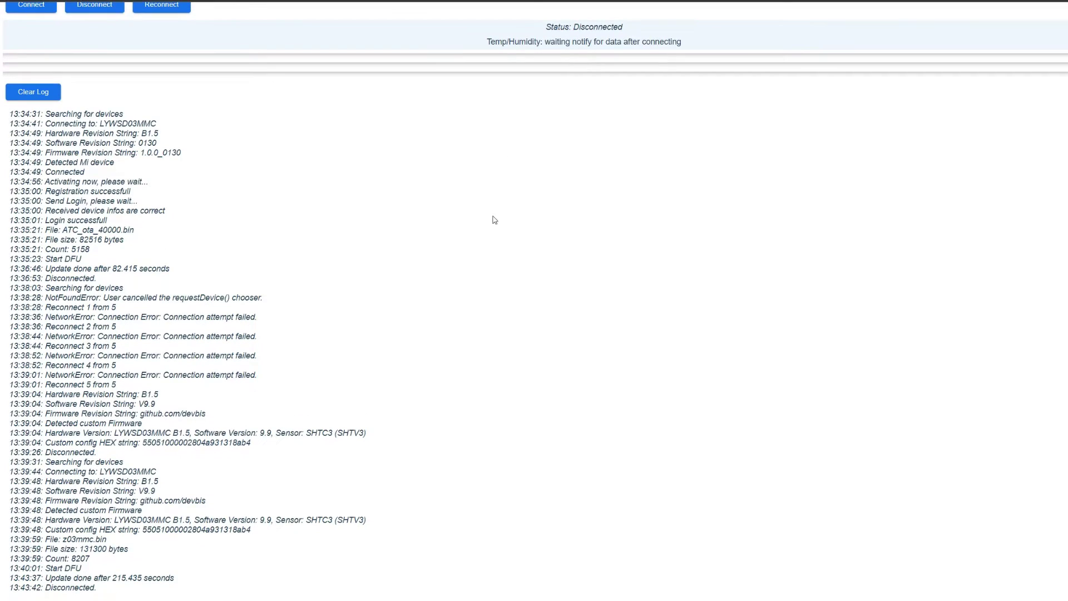
scroll(713, 280, "up", 2)
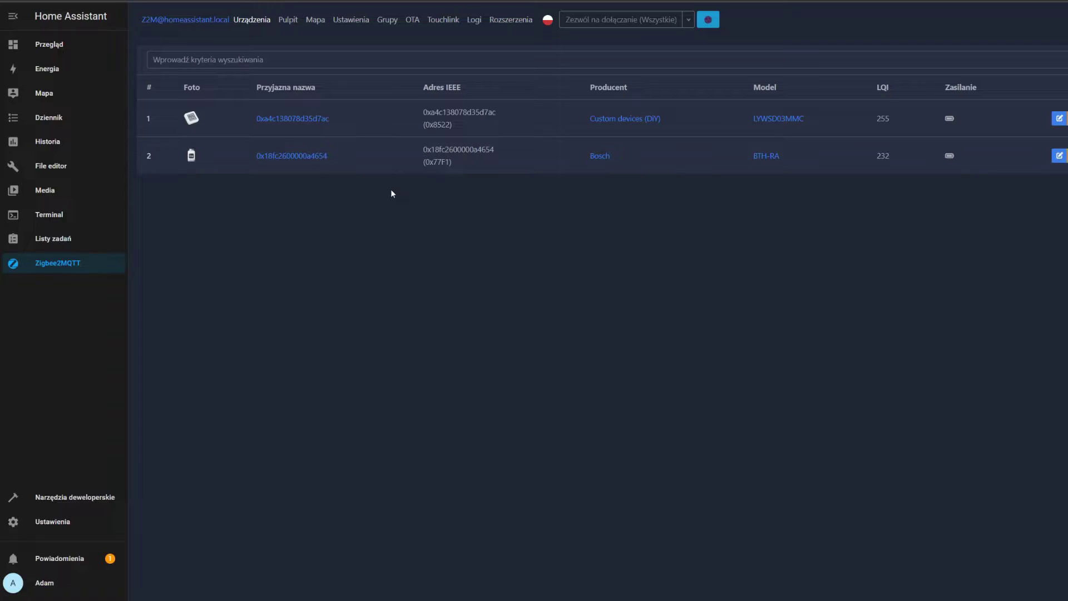
Switch to Home Assistant, check the integrations under devices and services, and permit all devices to join in Zigbee2MQTT.
left_click(87, 502)
left_click(87, 512)
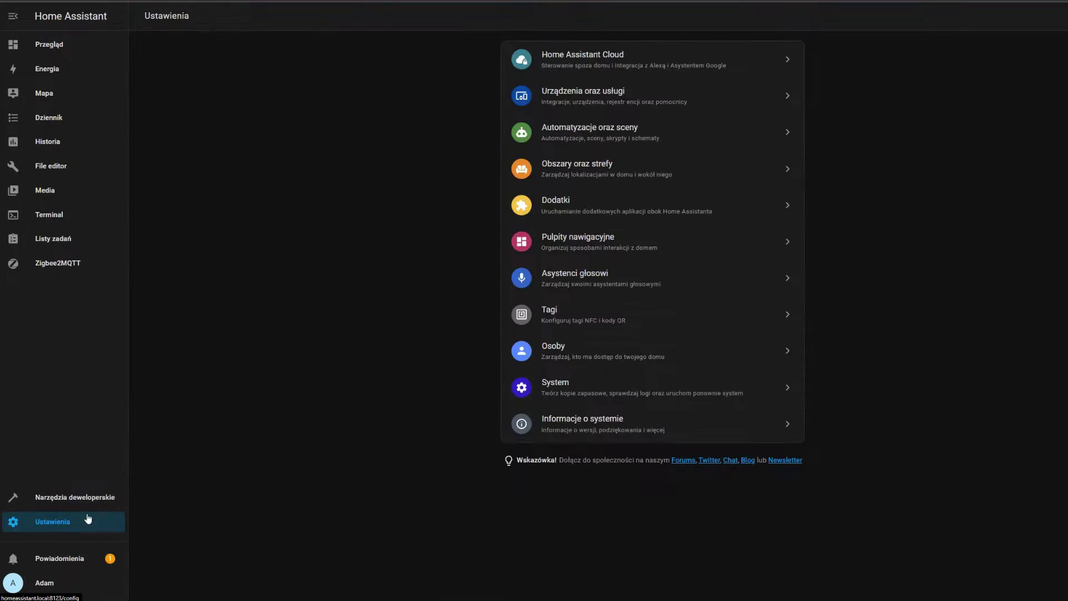
left_click(618, 97)
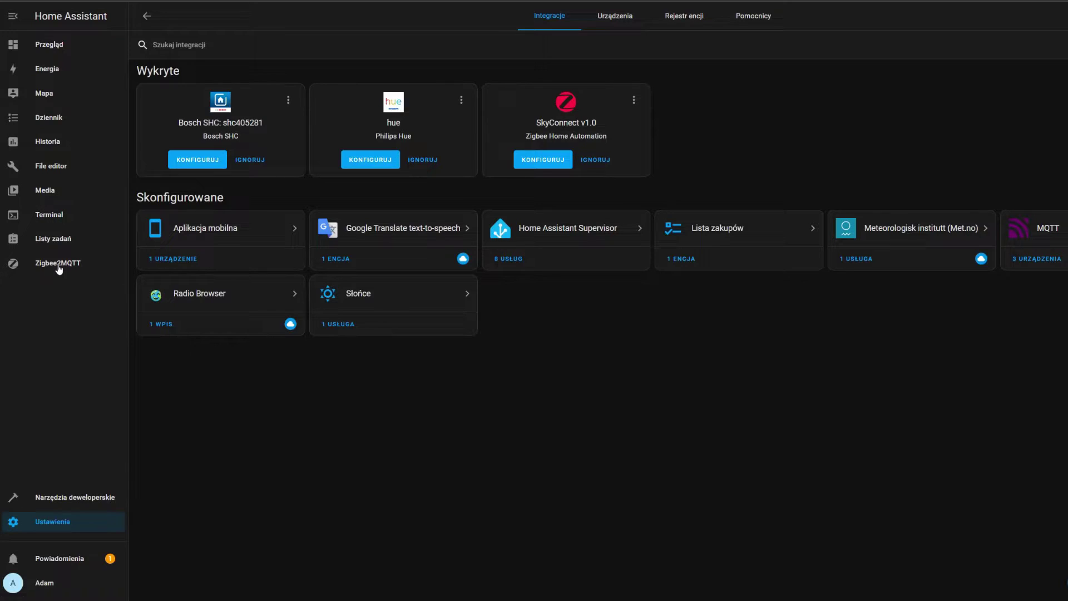
left_click(58, 265)
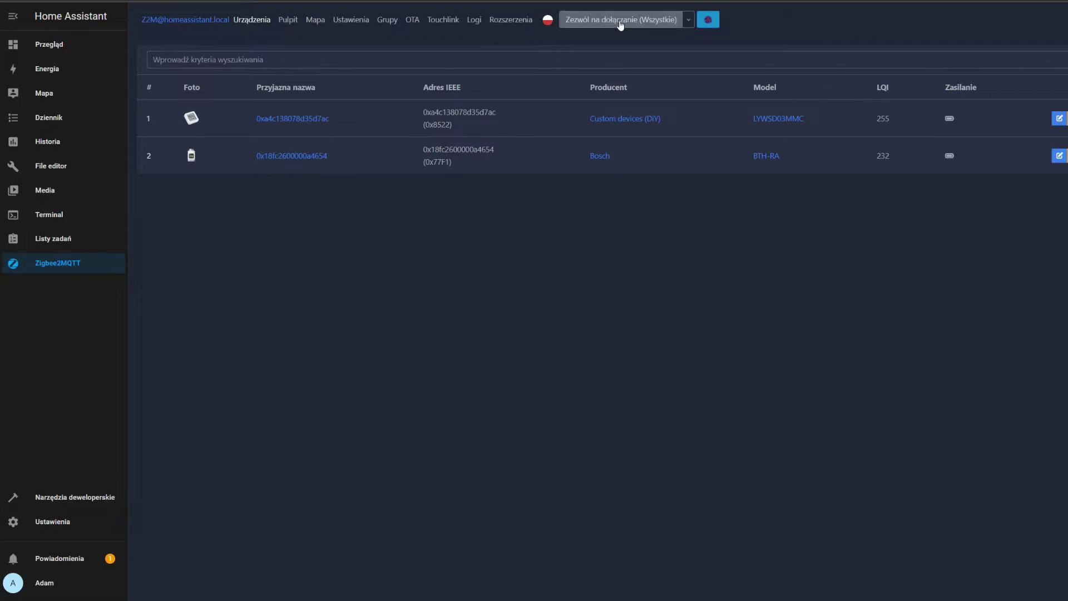
left_click(621, 22)
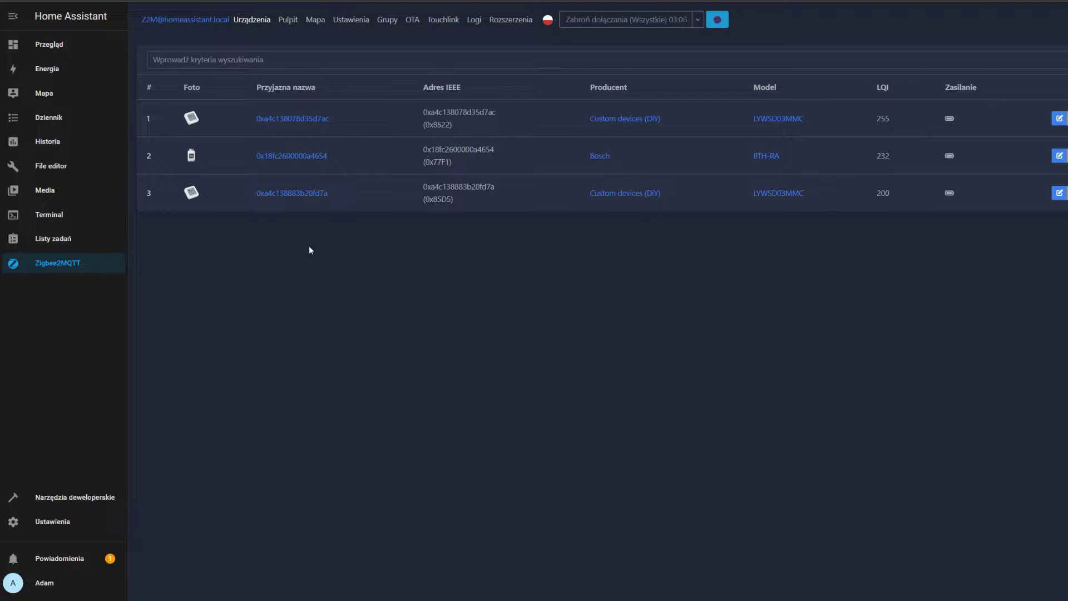
Open the newly joined LYWSD03MMC sensor in Zigbee2MQTT and examine its details, exposed values and reporting configuration.
left_click(306, 194)
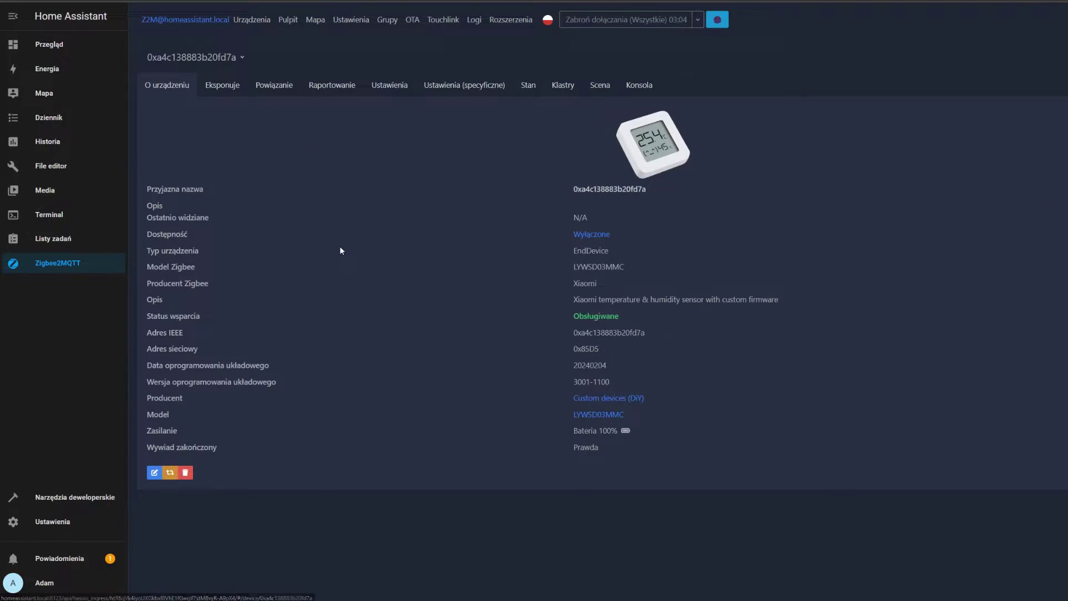
left_click(222, 84)
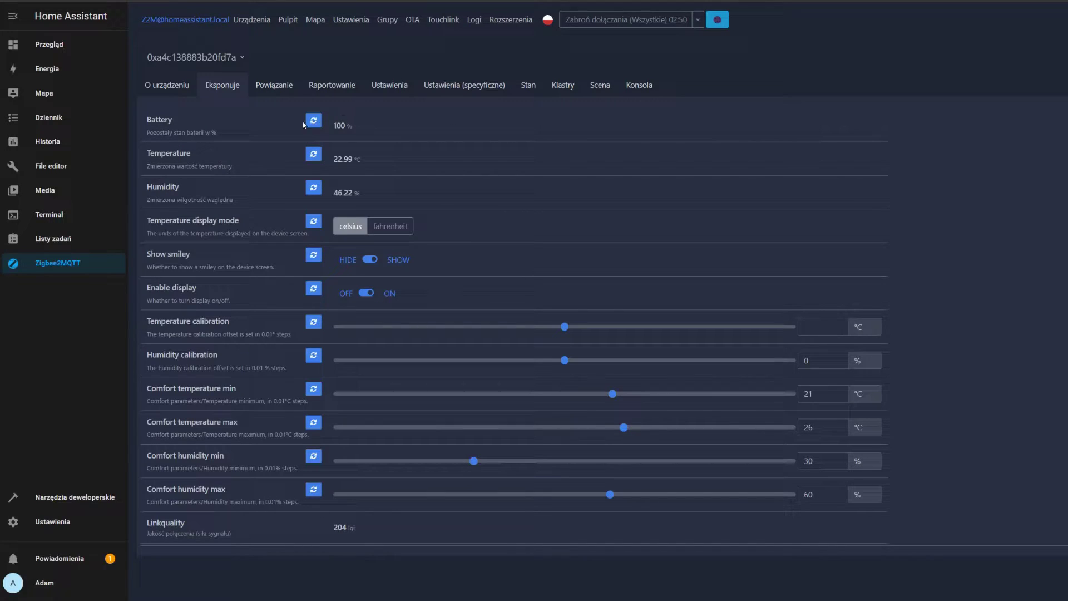
left_click(286, 92)
left_click(332, 86)
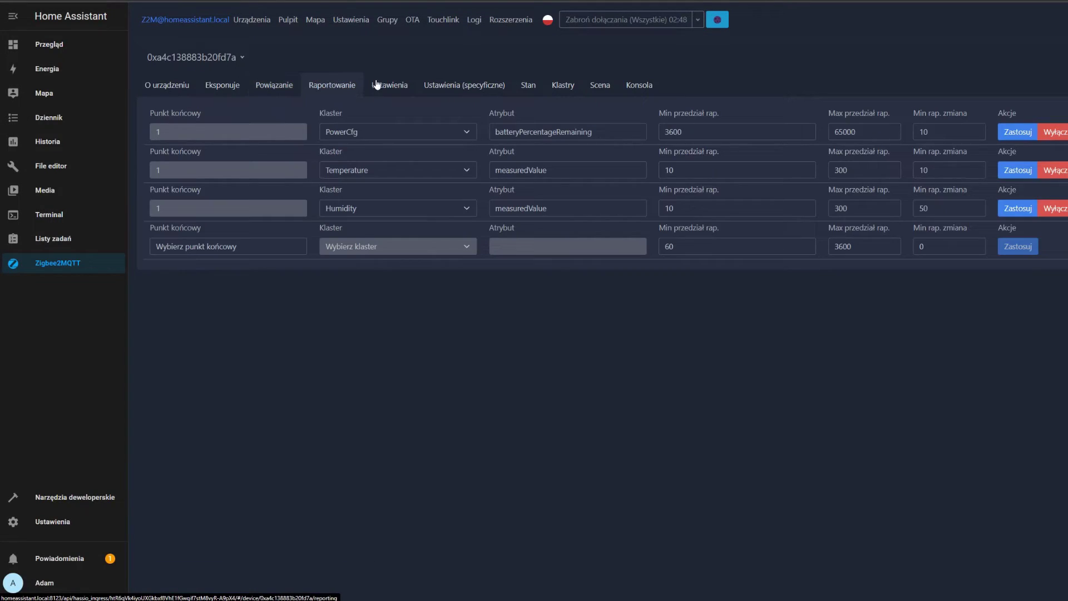
Set the LYWSD03MMC sensor's Home Assistant name to Temp Kitchen in its device settings and submit the change.
left_click(377, 84)
scroll(442, 190, "down", 5)
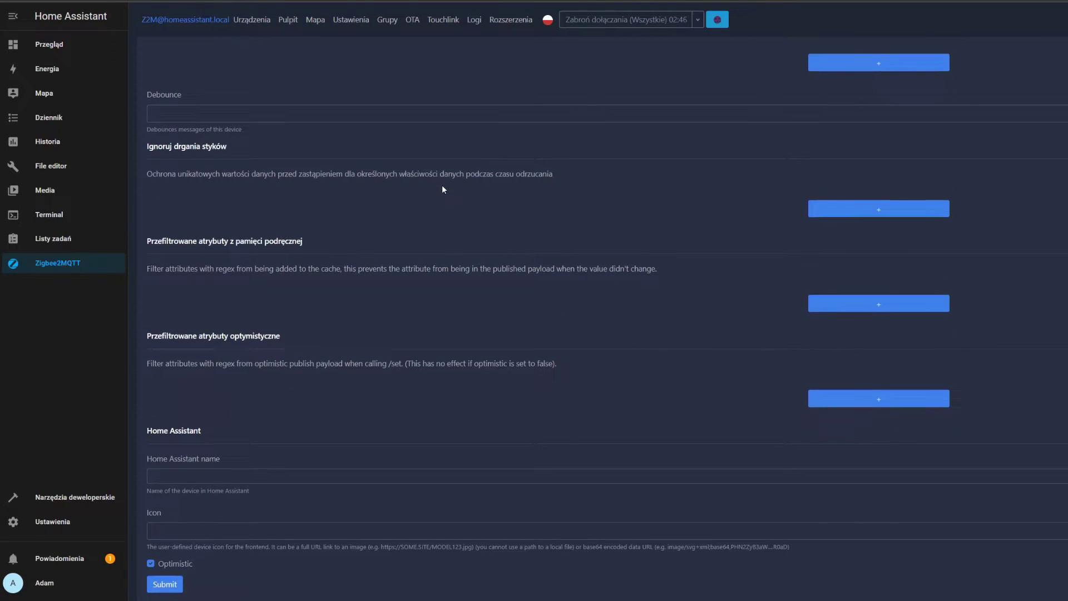
scroll(442, 186, "up", 5)
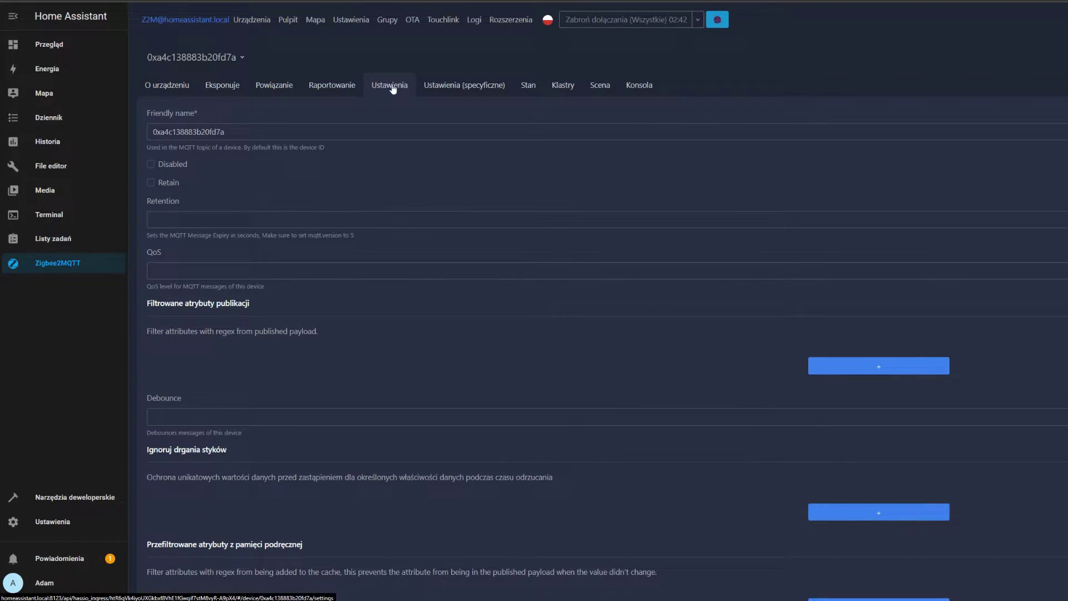
scroll(357, 210, "down", 5)
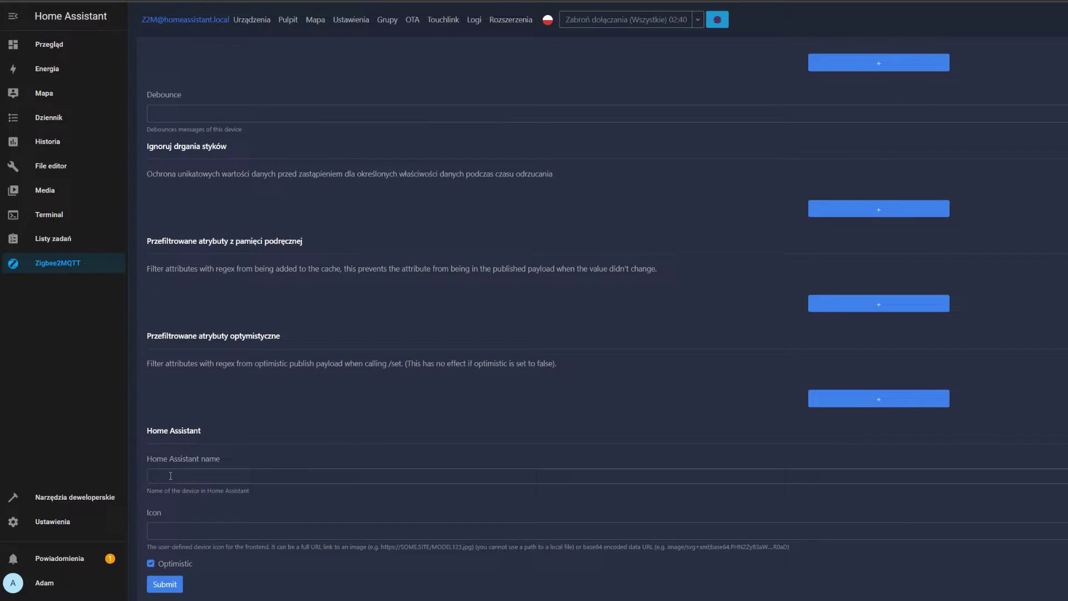
left_click(172, 476)
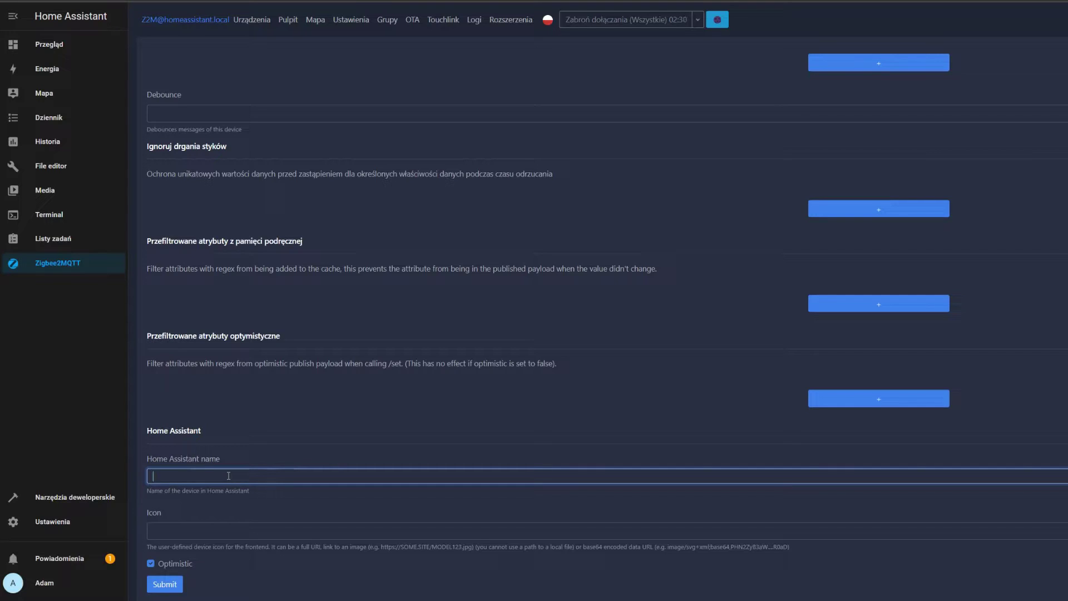
type("Temp Kitchen")
left_click(163, 584)
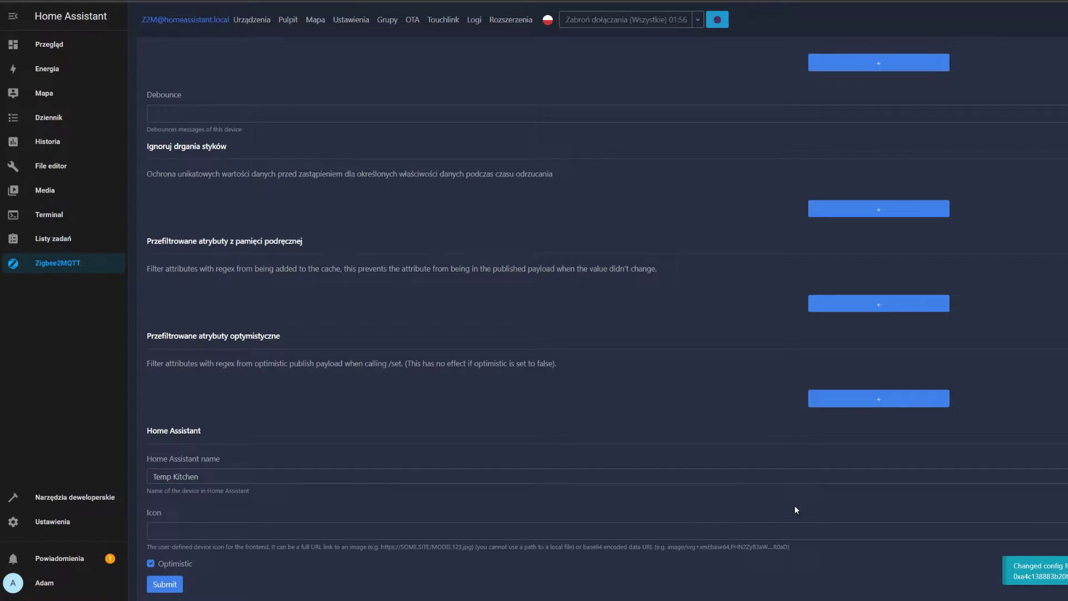
Check the Temp Kitchen card on the Home Assistant overview dashboard and return to the Zigbee2MQTT device list.
scroll(454, 181, "up", 3)
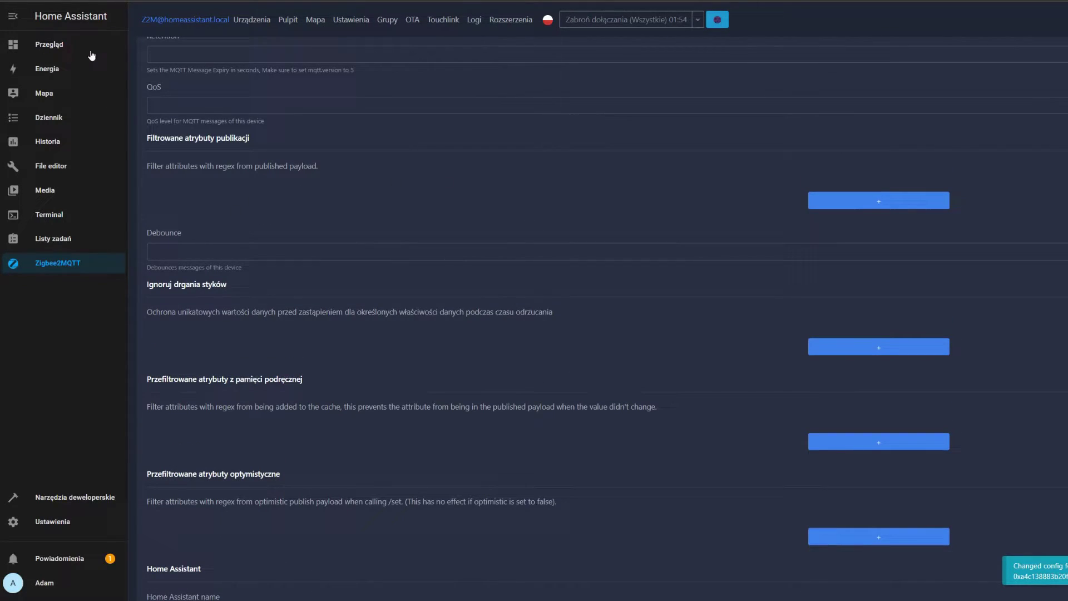
left_click(49, 44)
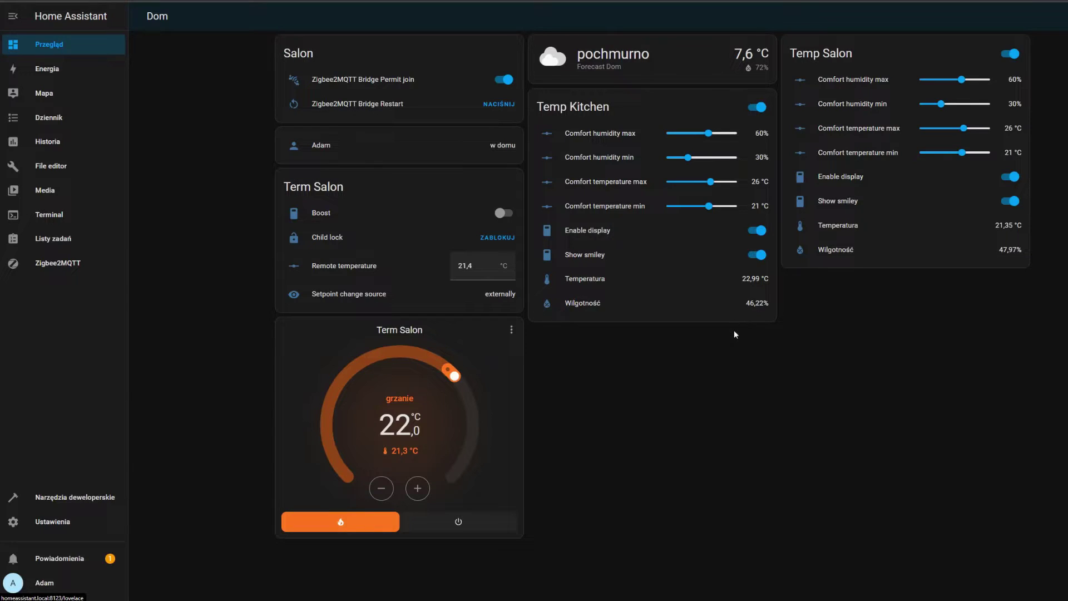
left_click(36, 265)
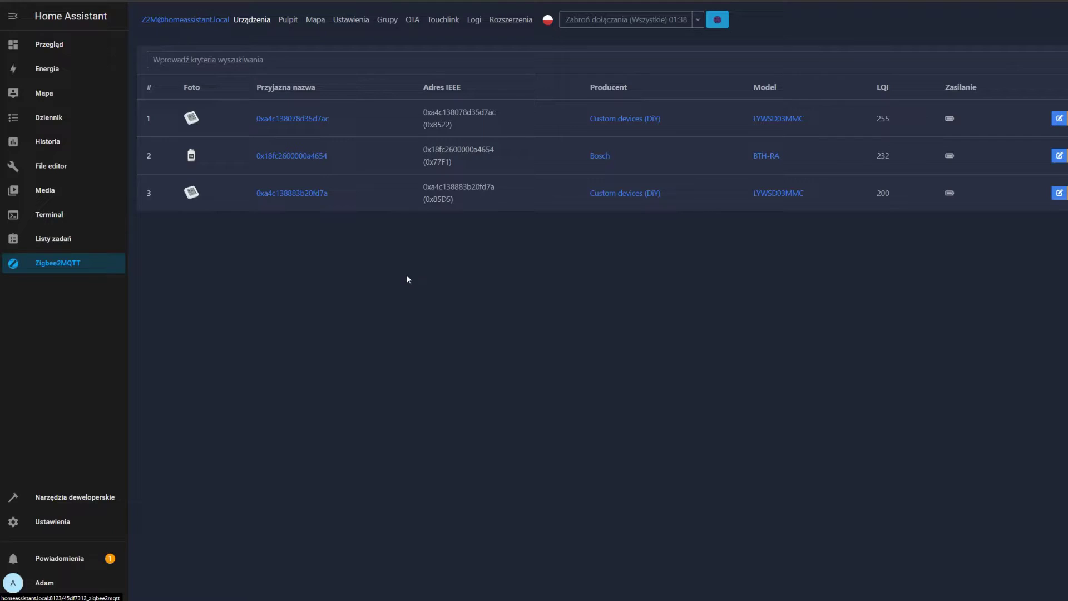
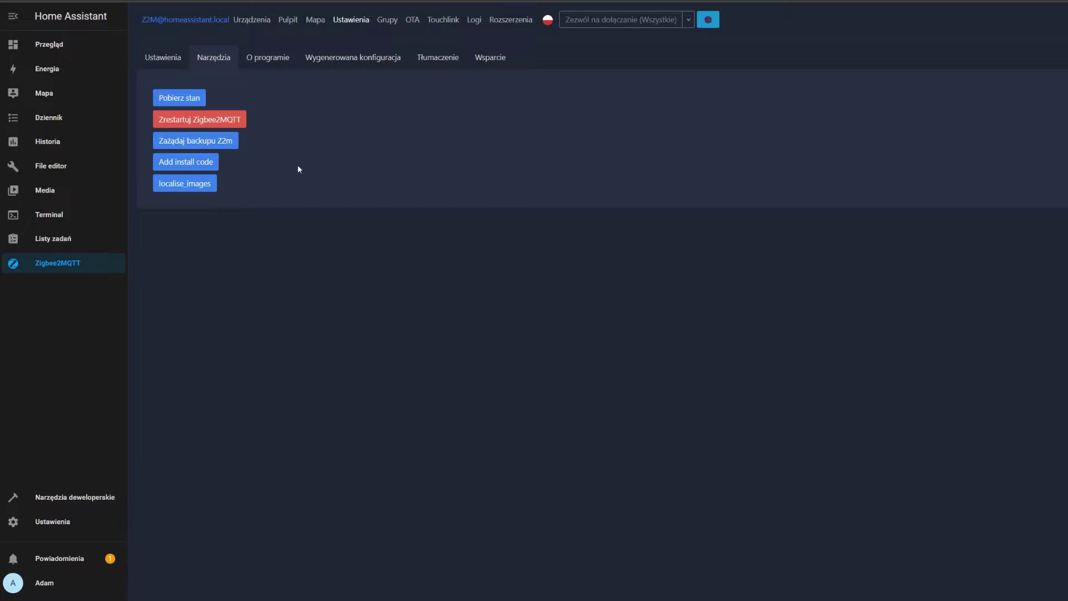
Add the Bosch thermostat to Zigbee2MQTT by pasting its install code into the install code prompt and confirming.
left_click(203, 165)
right_click(543, 48)
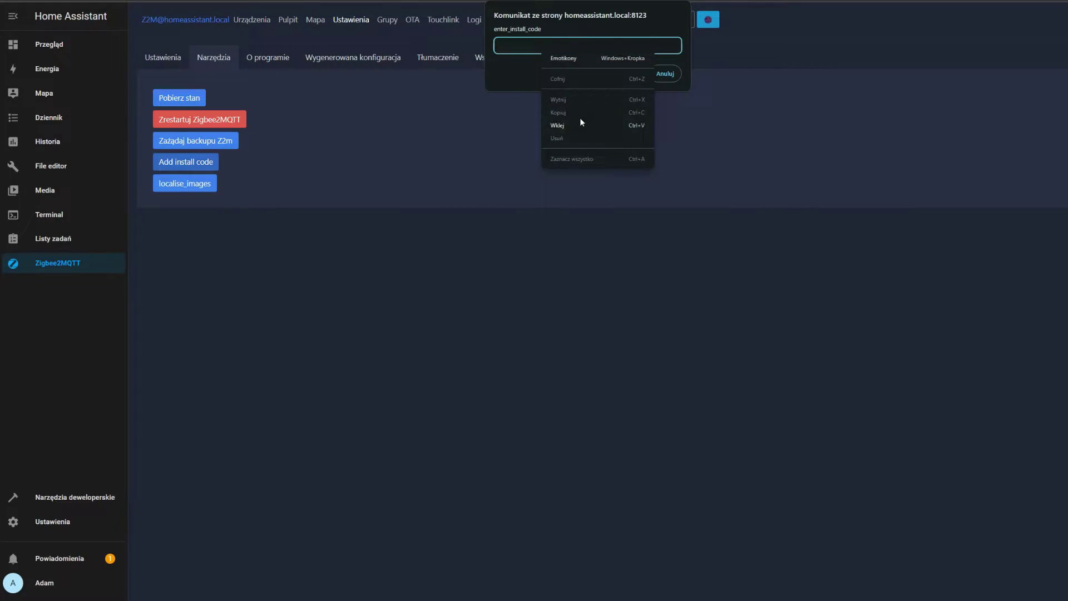
left_click(580, 119)
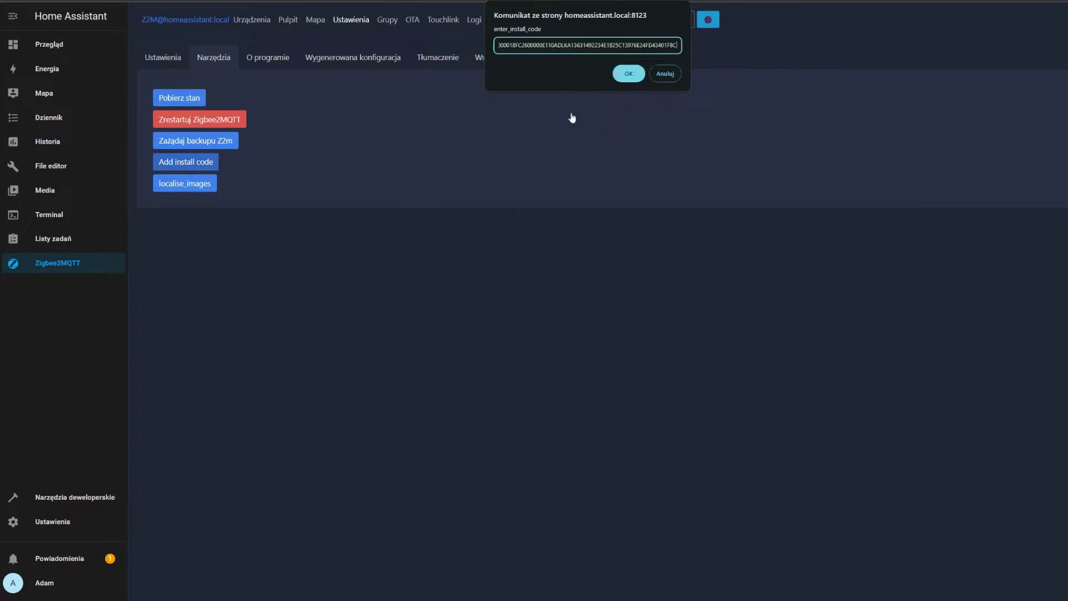
left_click(626, 74)
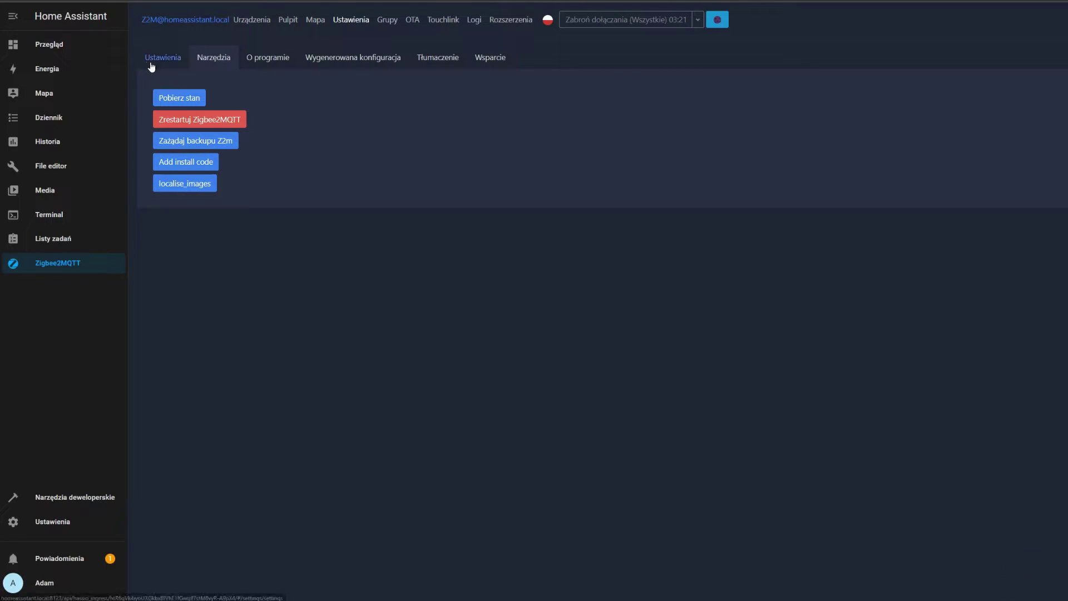
Open the newly joined Bosch BTH-RA thermostat from the device list and examine its firmware version and exposed values, including PI heating demand.
left_click(260, 27)
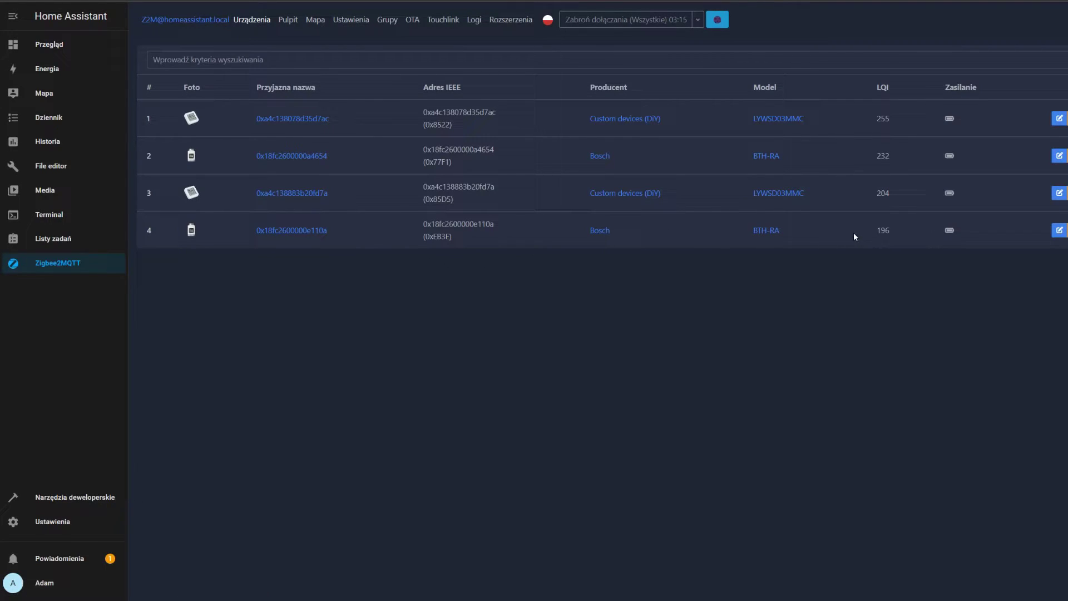
left_click(295, 231)
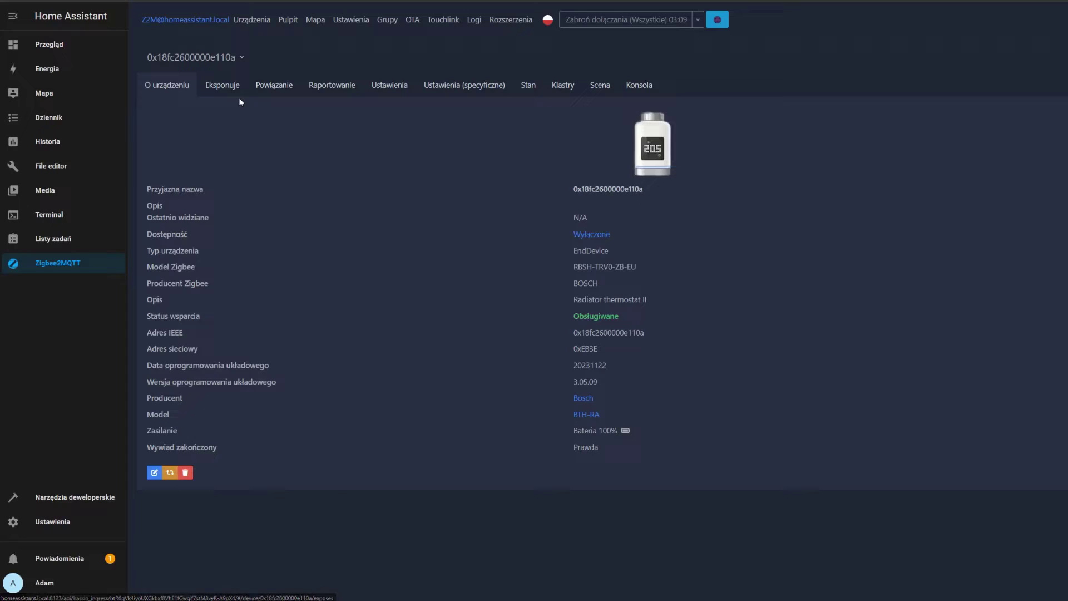
left_click_drag(582, 380, 573, 382)
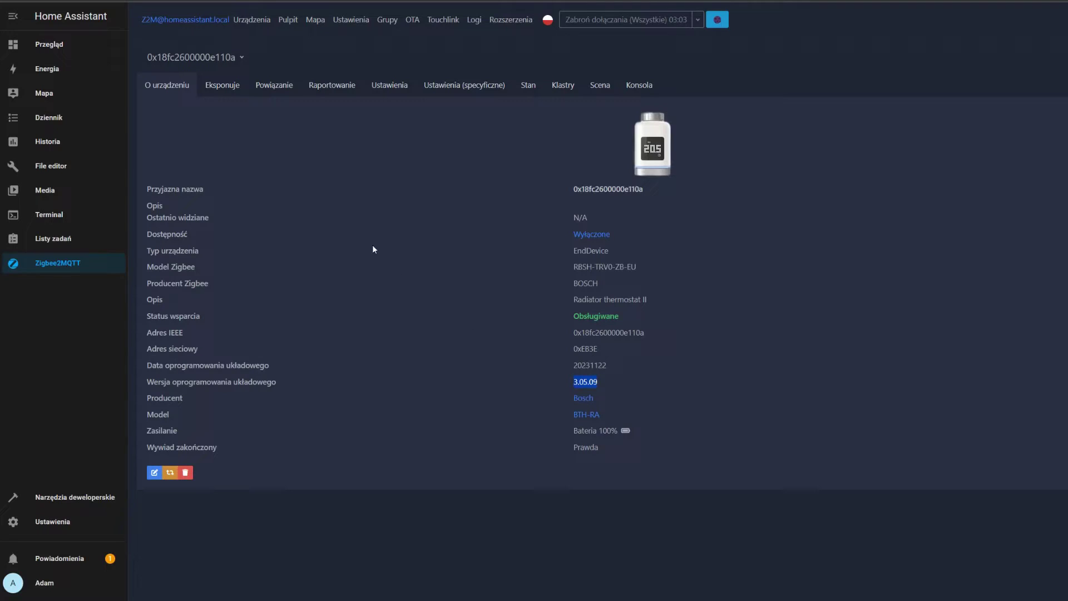
left_click(229, 88)
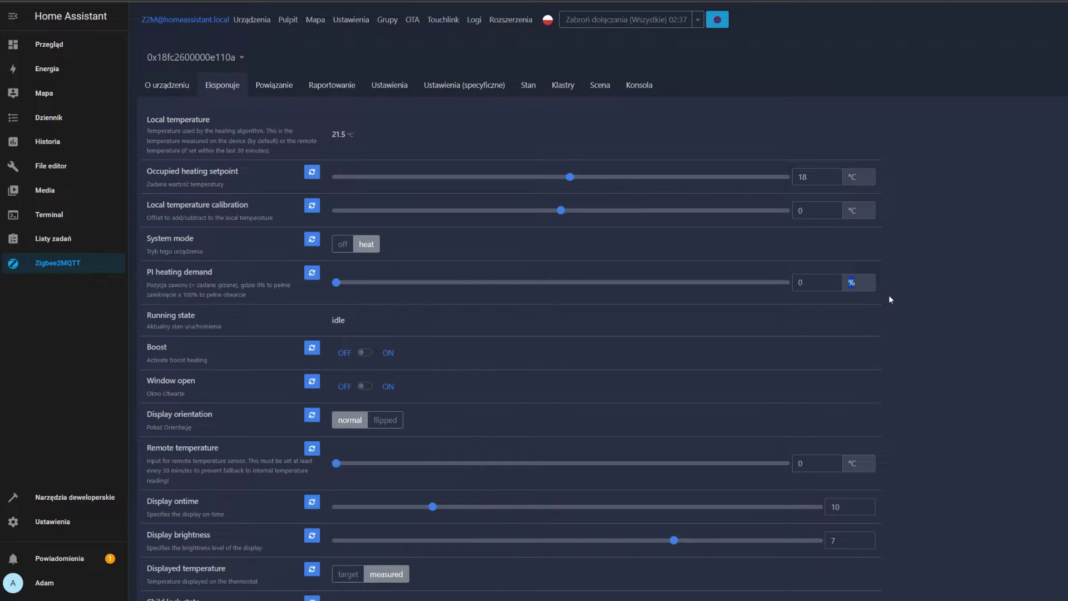
left_click(806, 285)
Set the Bosch thermostat's Home Assistant name to Term Kitchen in its device settings and submit the change.
left_click(388, 88)
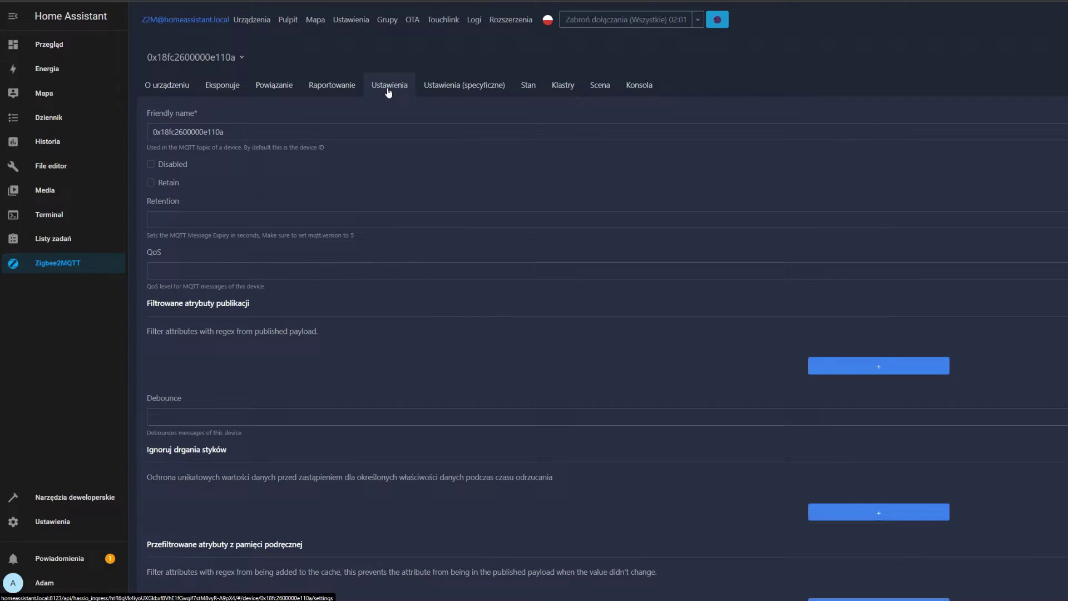
left_click_drag(226, 131, 192, 131)
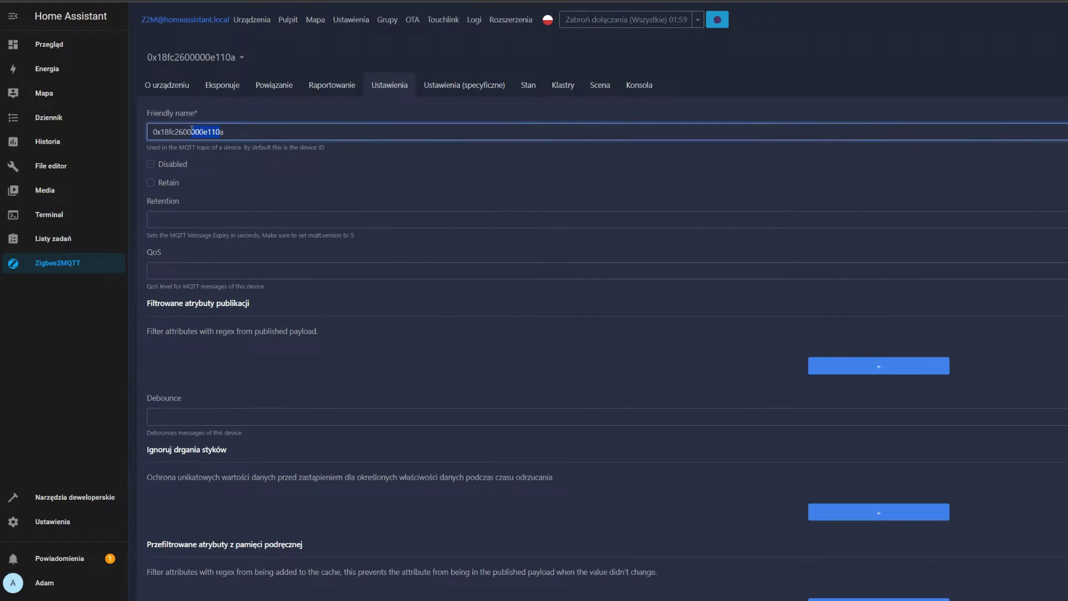
left_click(226, 131)
left_click(379, 114)
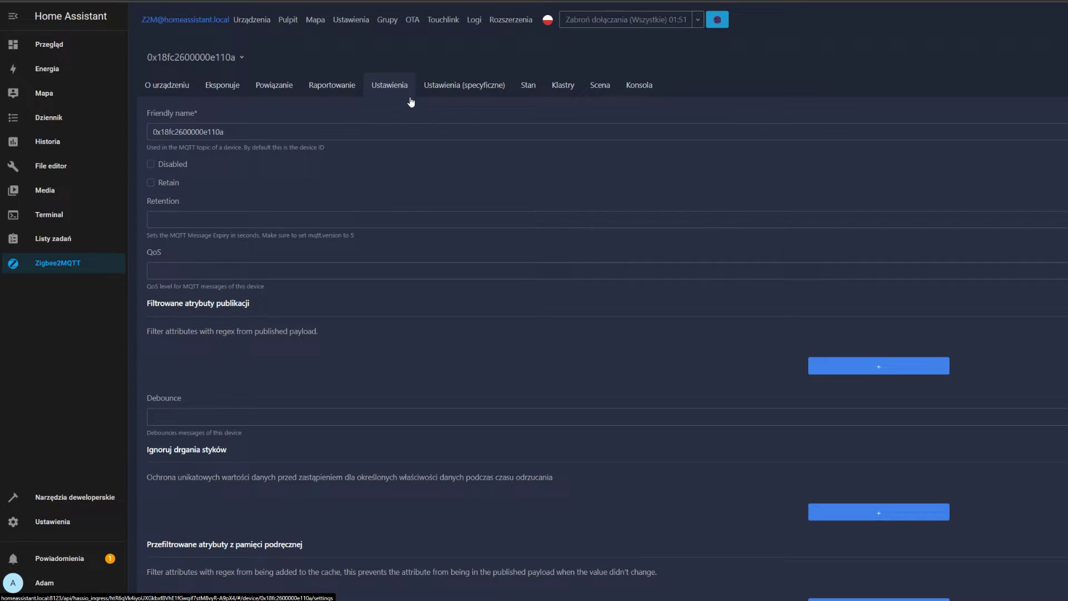
scroll(360, 322, "down", 5)
left_click(262, 474)
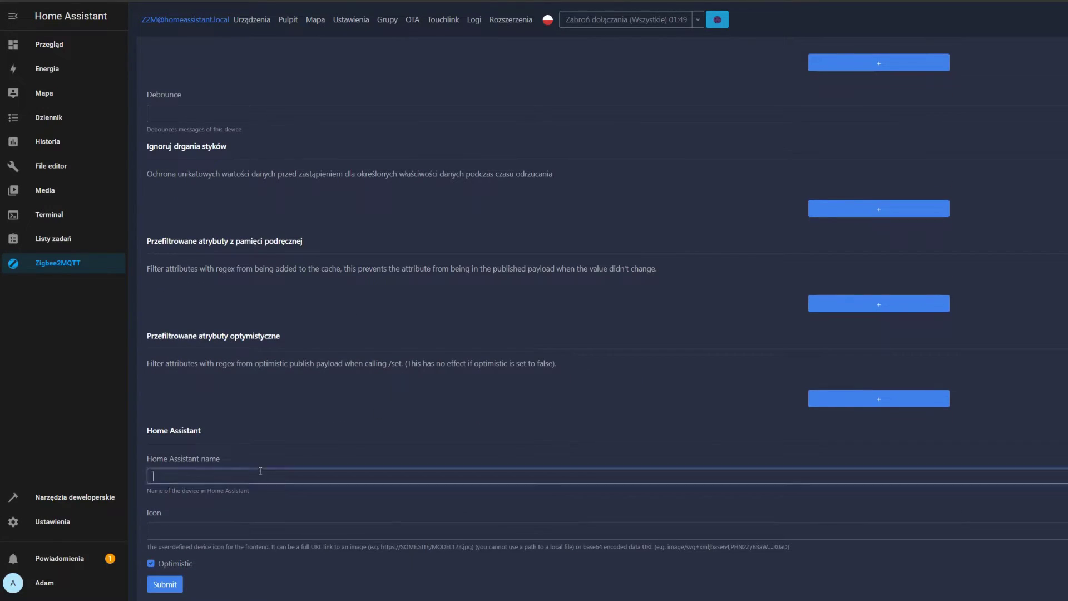
type("T")
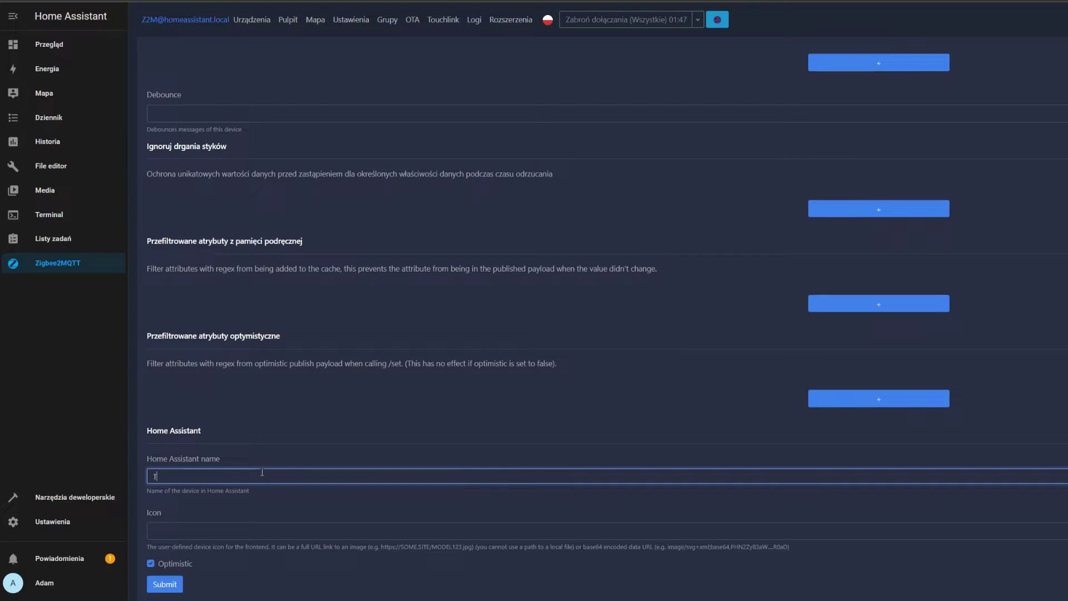
type("erm Kitchen")
left_click(176, 583)
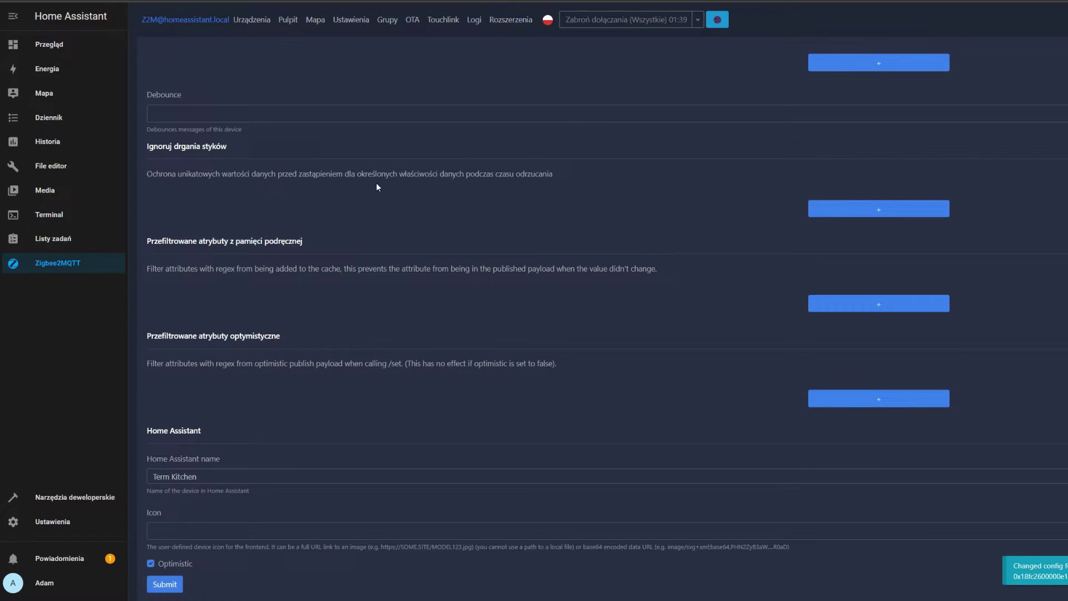
Examine the Term Kitchen thermostat's entities alongside the Temp Kitchen, Temp Salon and Term Salon cards on the overview dashboard.
left_click(60, 44)
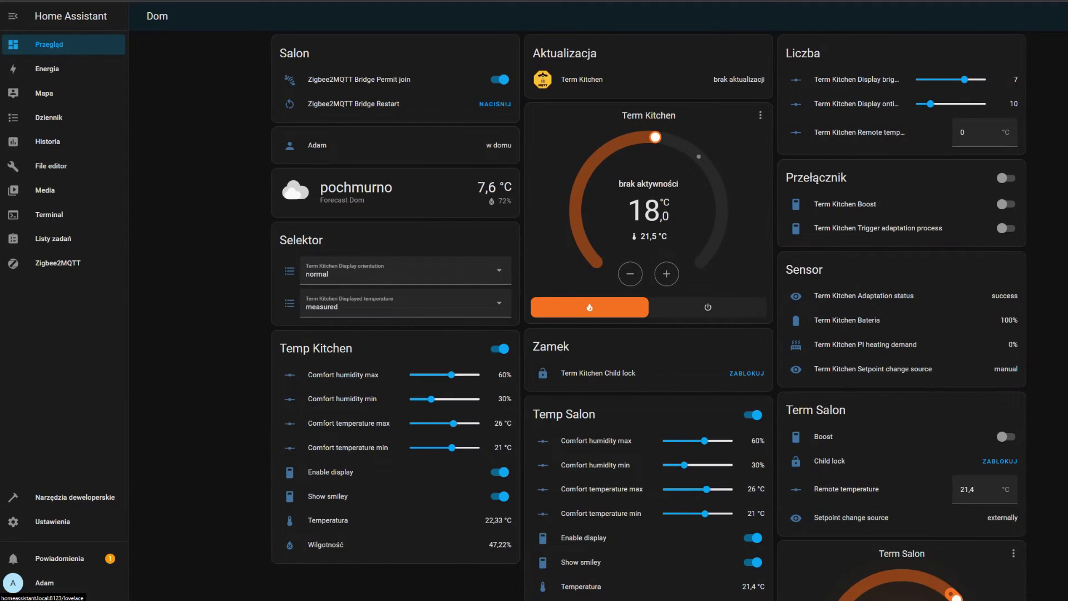
scroll(1054, 322, "down", 3)
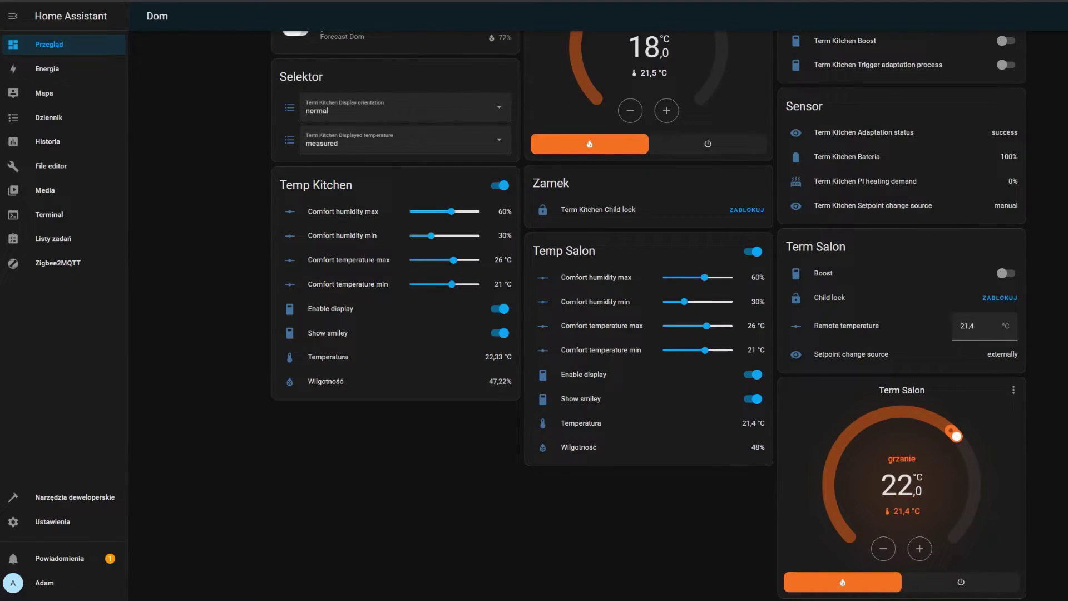
scroll(648, 316, "up", 3)
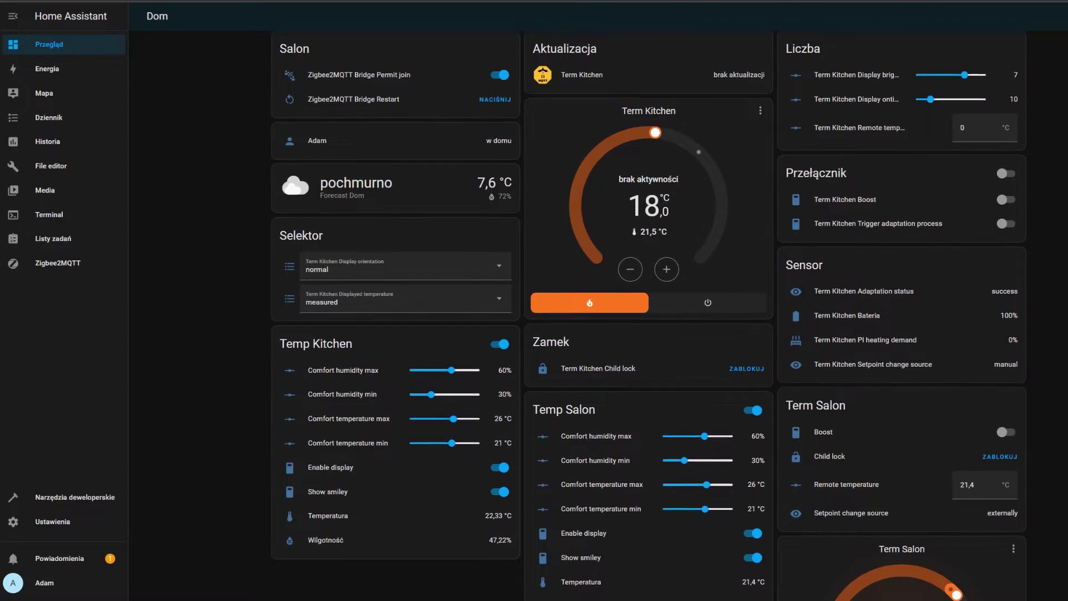
scroll(649, 315, "down", 3)
scroll(685, 83, "up", 3)
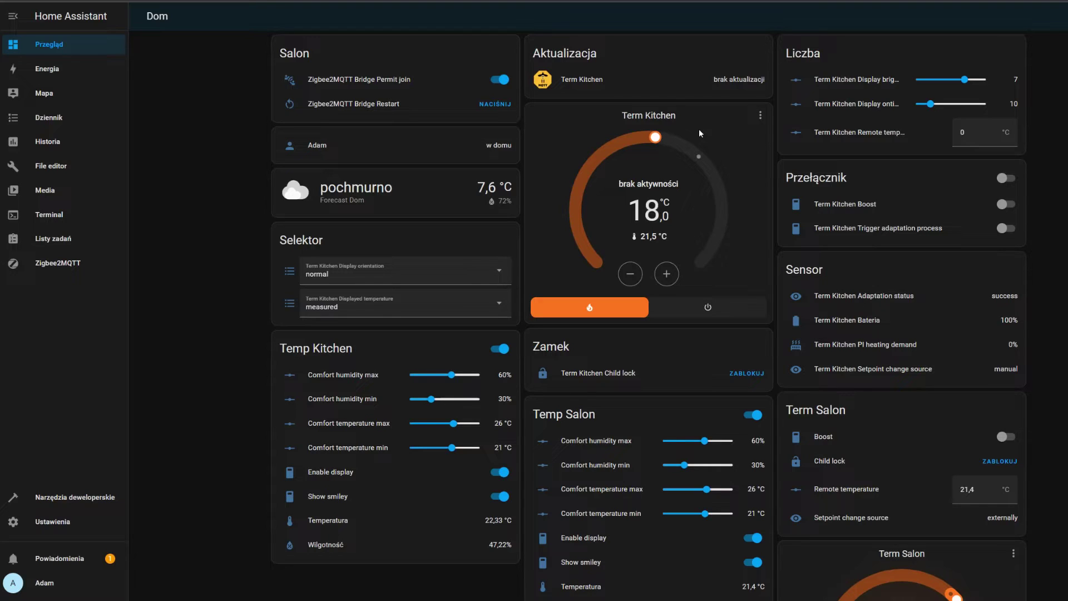
scroll(648, 277, "down", 3)
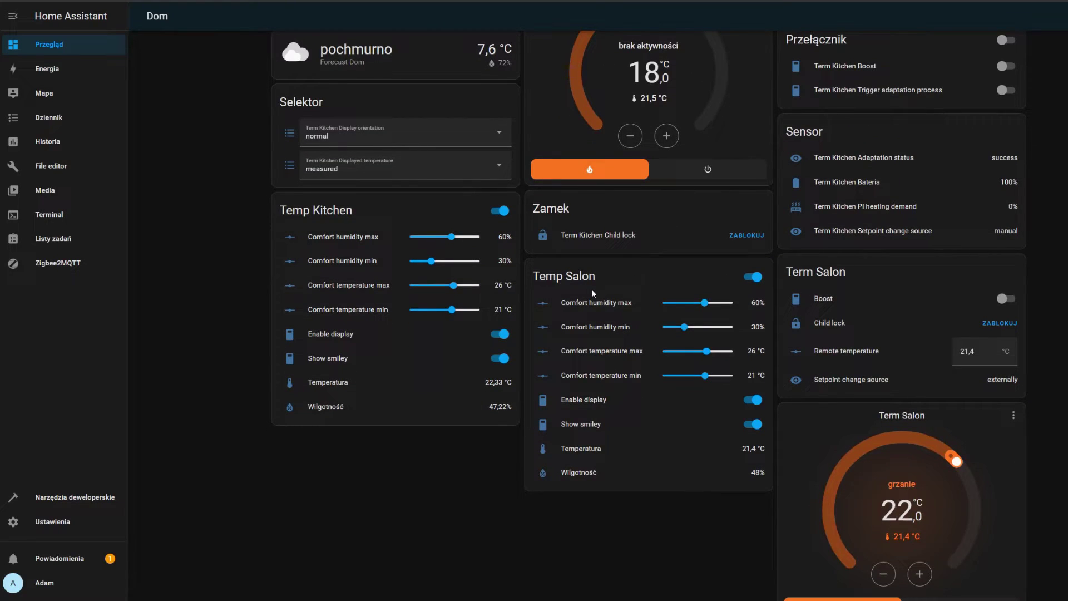
scroll(852, 286, "down", 1)
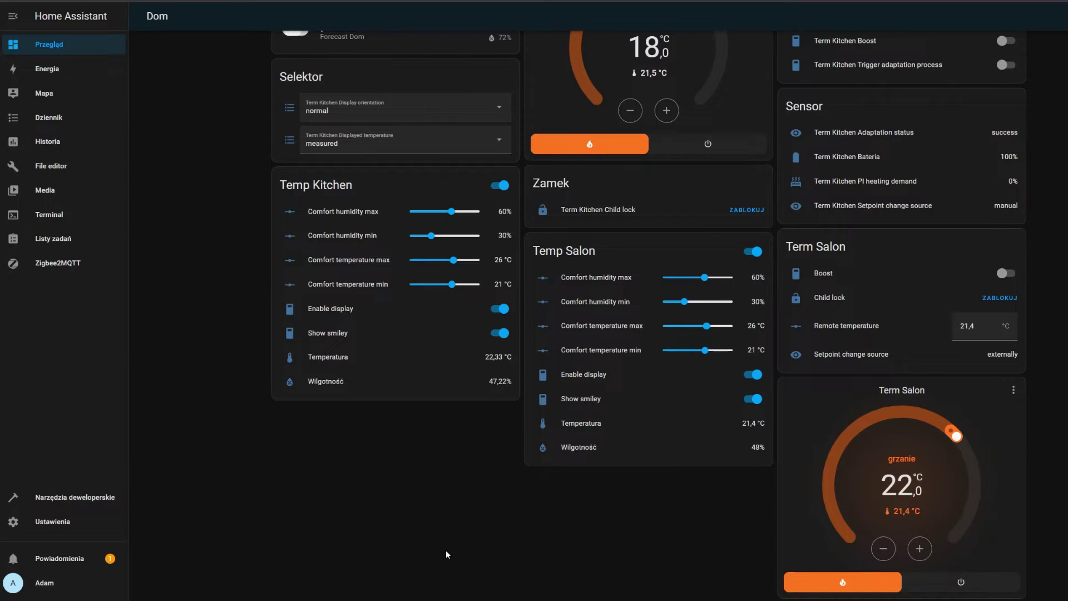
scroll(451, 548, "up", 1)
scroll(451, 549, "up", 1)
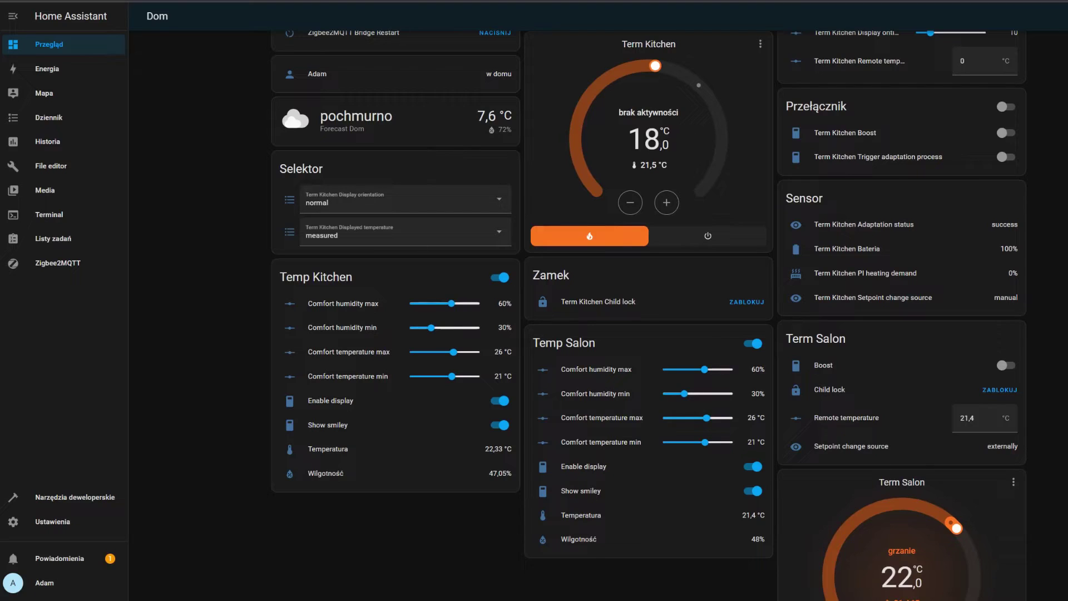
Switch to the Zigbee2MQTT documentation for the Bosch BTH-RA, examine the remote temperature set topic and payload, and return to the overview dashboard.
key("ctrl+Tab")
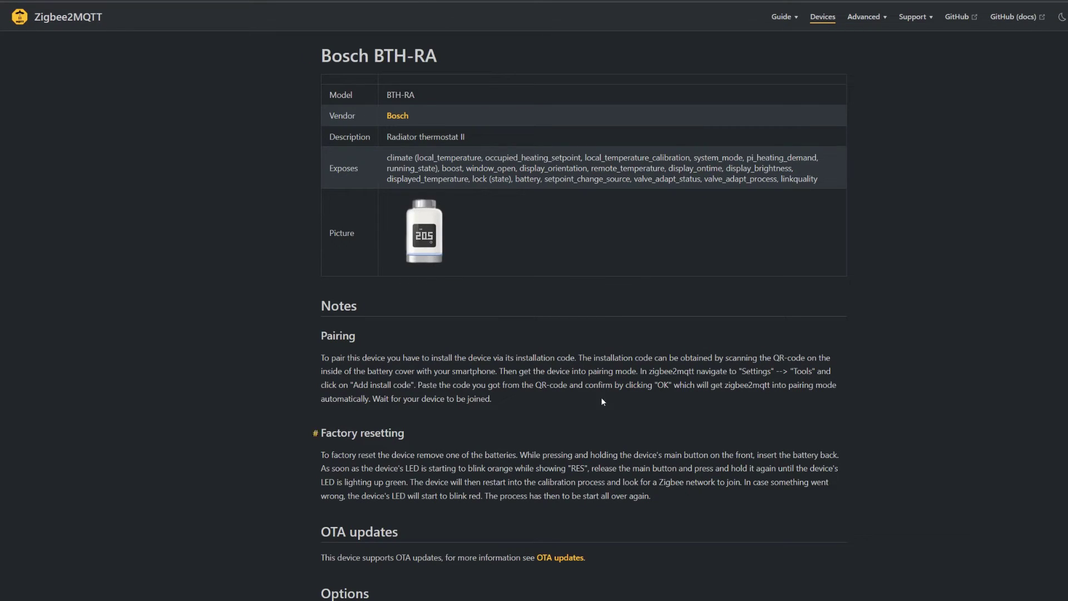
scroll(595, 383, "down", 9)
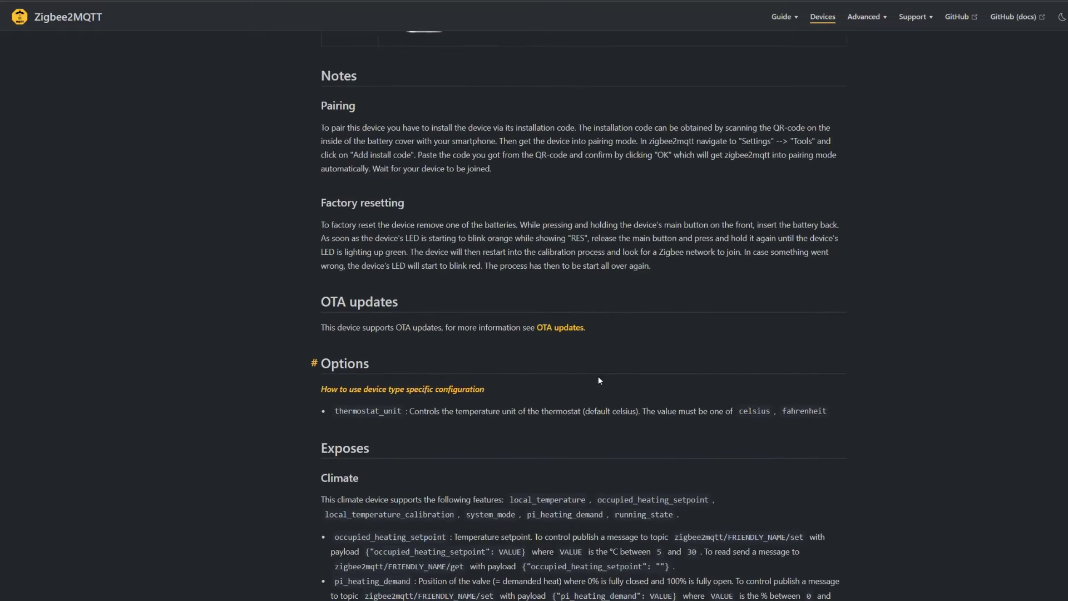
scroll(607, 370, "down", 8)
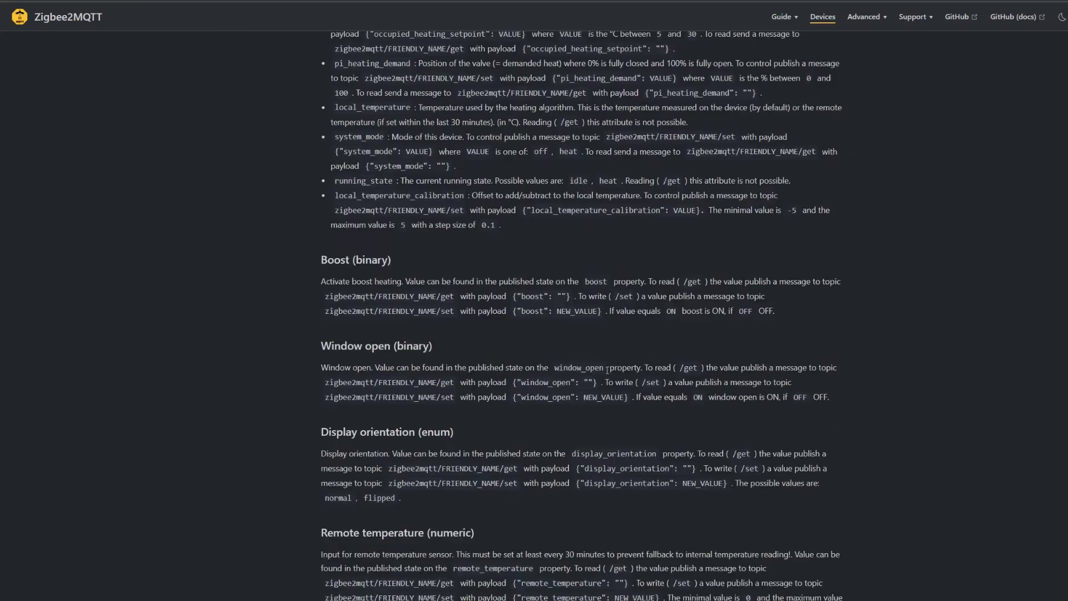
scroll(599, 326, "down", 3)
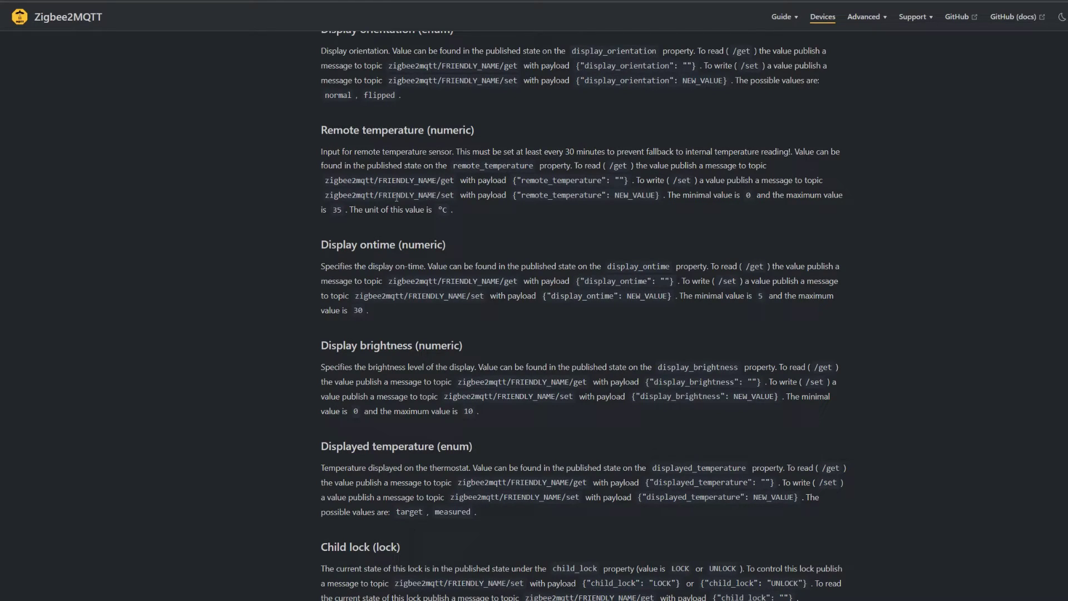
left_click_drag(326, 195, 664, 200)
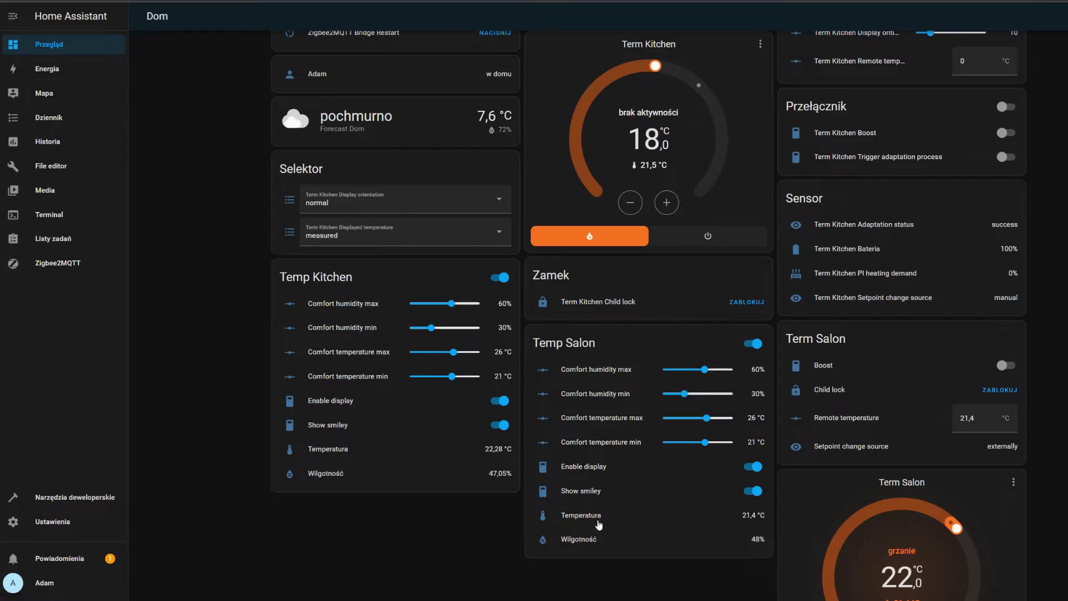
scroll(436, 551, "down", 1)
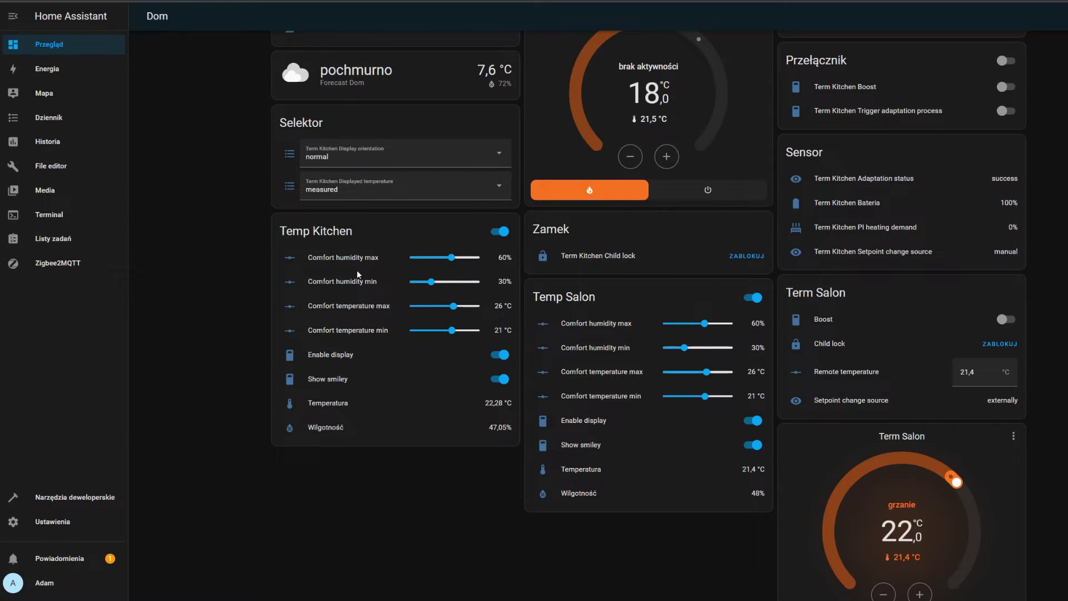
Copy the entity identifier sensor.0xa4c138883b20fd7a_temperature from the Temp Kitchen temperature entity's settings and return to the dashboard.
left_click(334, 404)
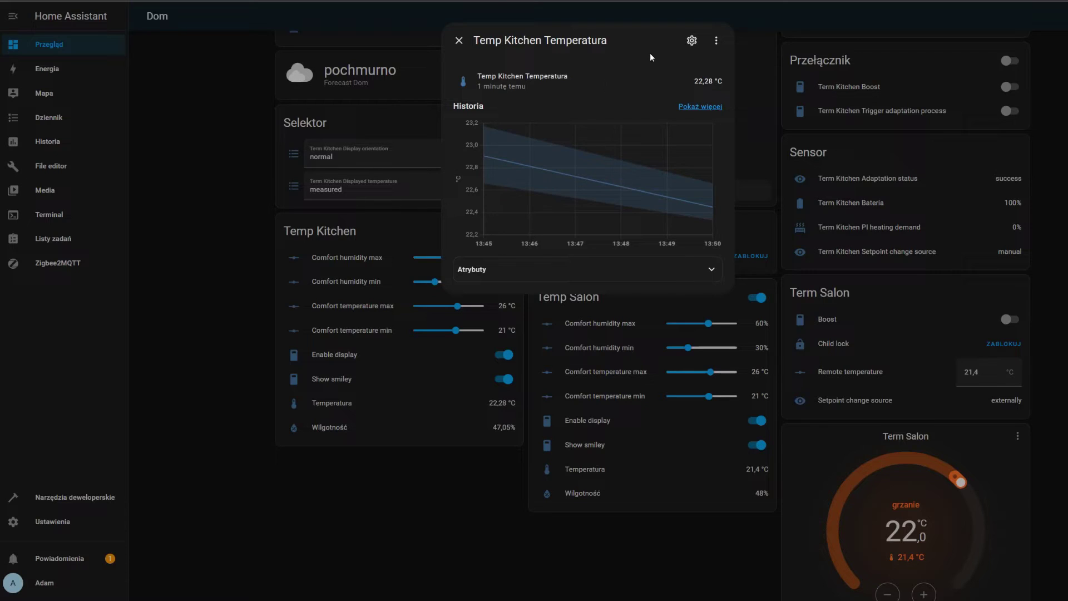
left_click(692, 42)
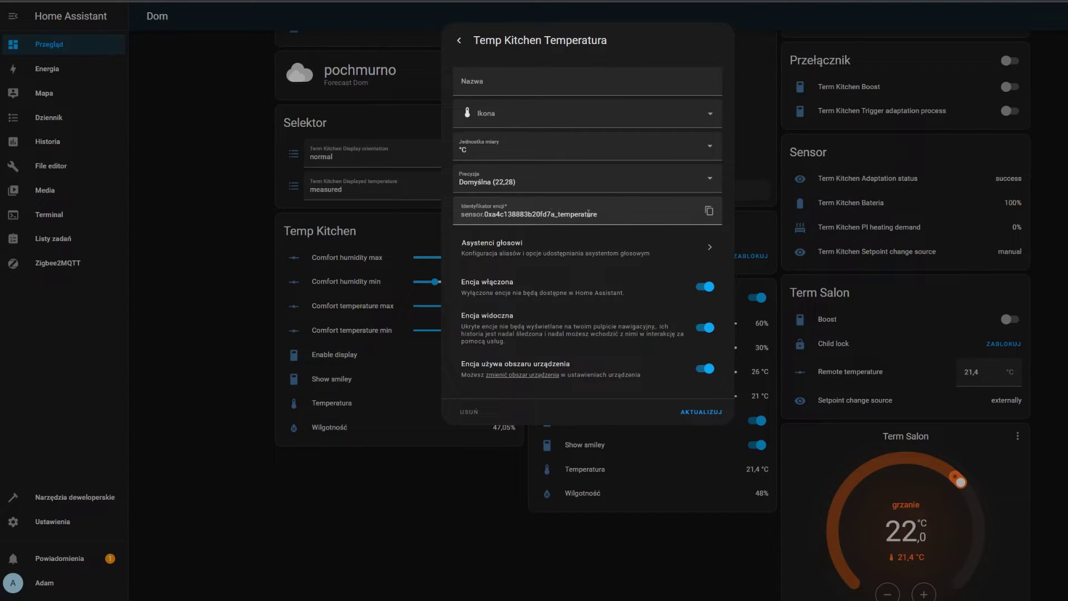
left_click(709, 211)
left_click(328, 437)
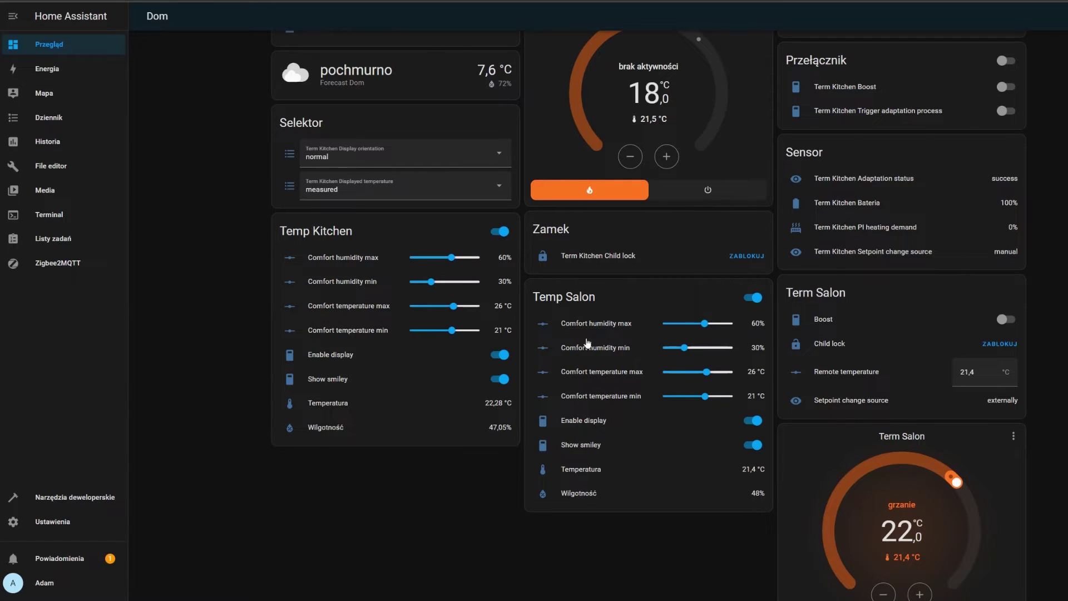
Copy the entity identifier number.0x18fc2600000e110a_remote_temperature from the Term Kitchen Remote temperature settings and return to the dashboard.
scroll(444, 370, "up", 2)
scroll(612, 183, "down", 2)
scroll(640, 206, "up", 2)
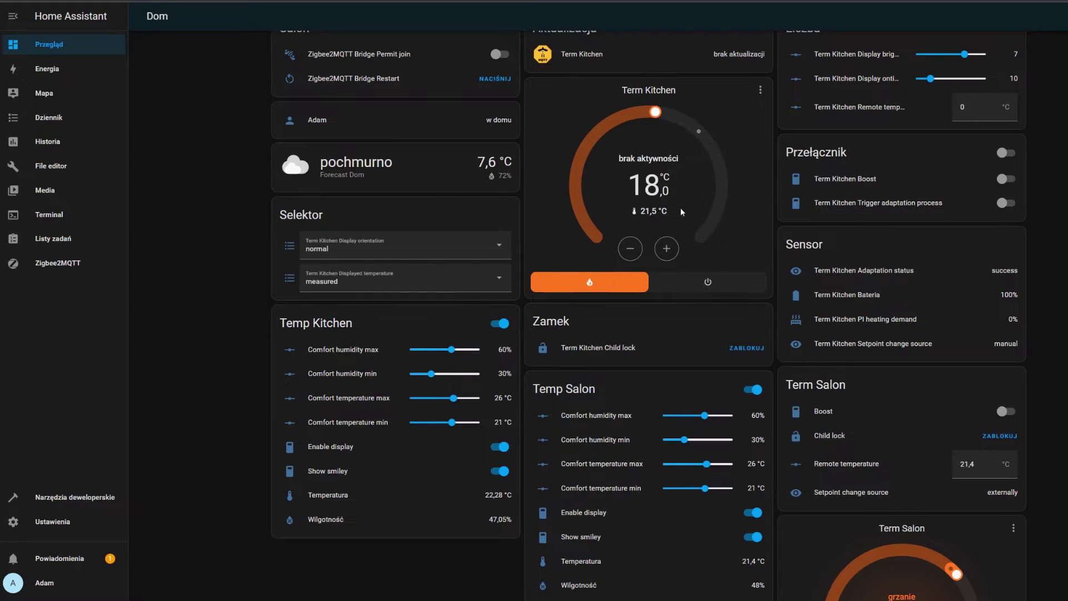
scroll(682, 212, "down", 2)
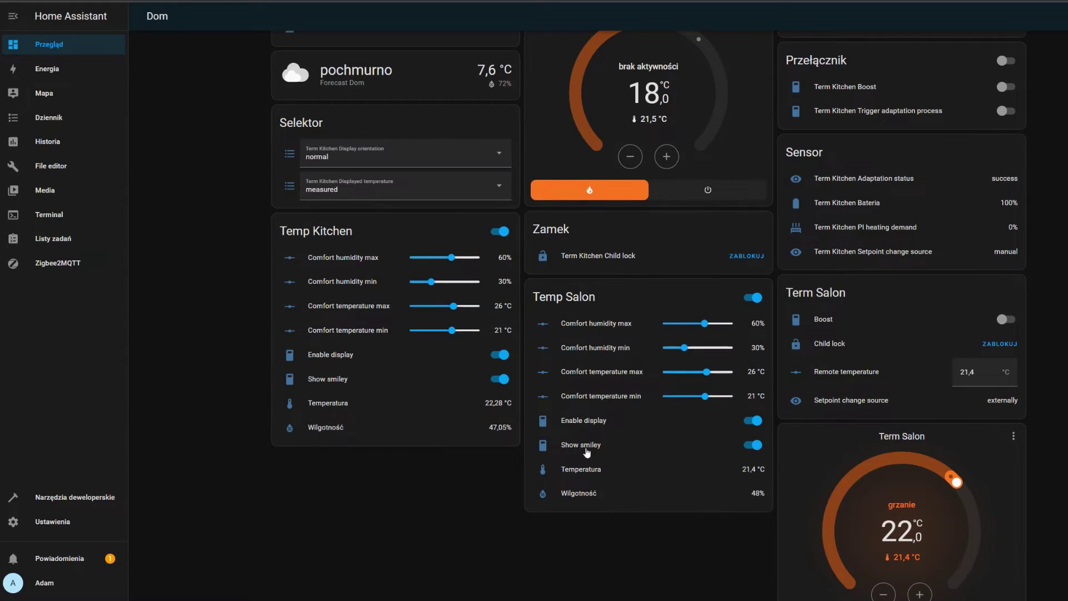
scroll(587, 452, "up", 2)
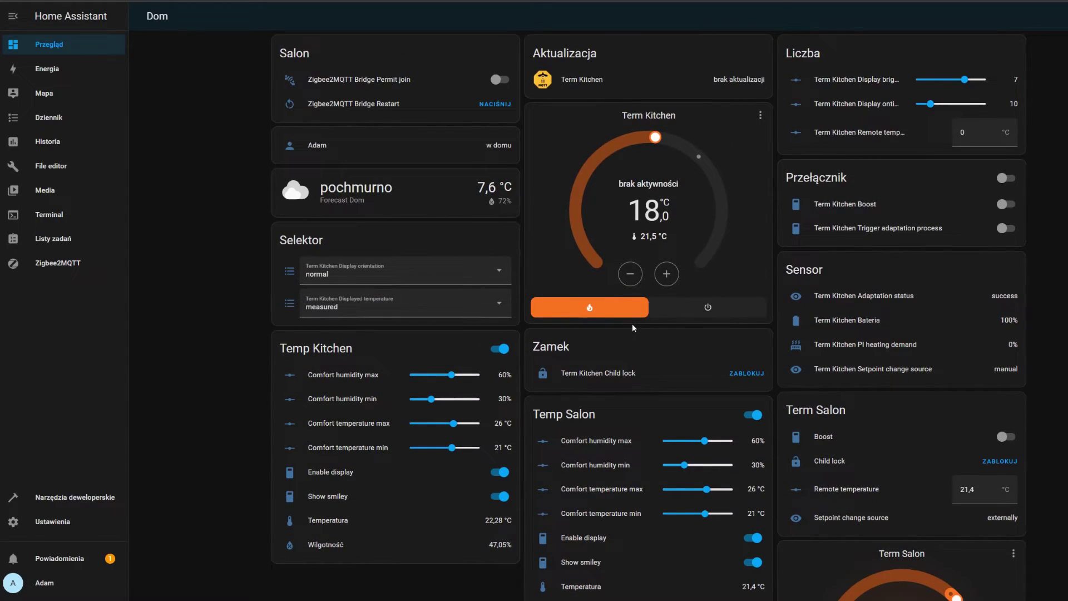
left_click(855, 134)
left_click(692, 41)
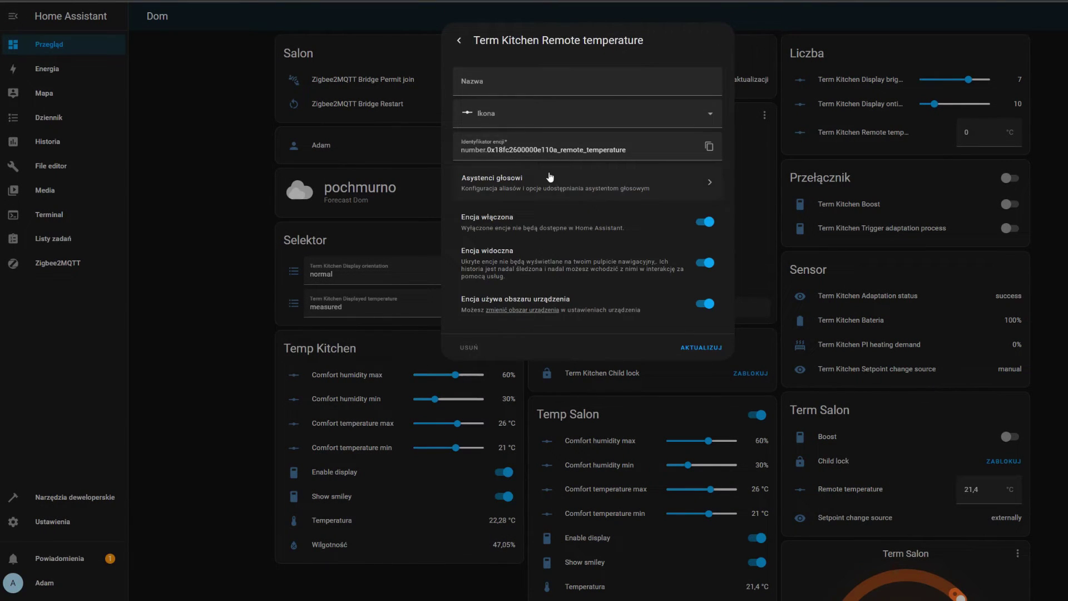
left_click(709, 147)
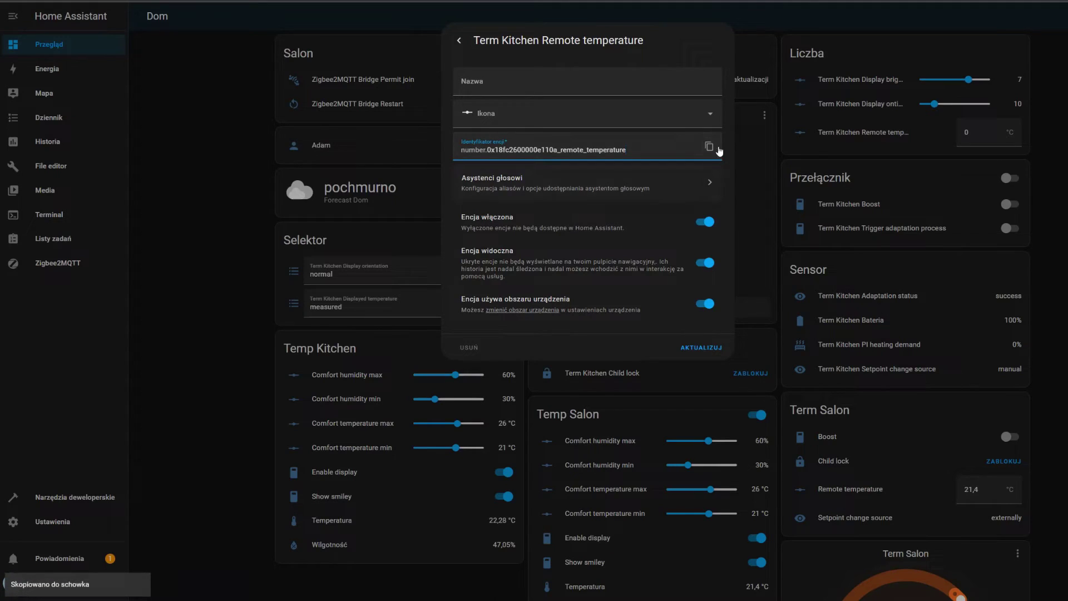
left_click(459, 41)
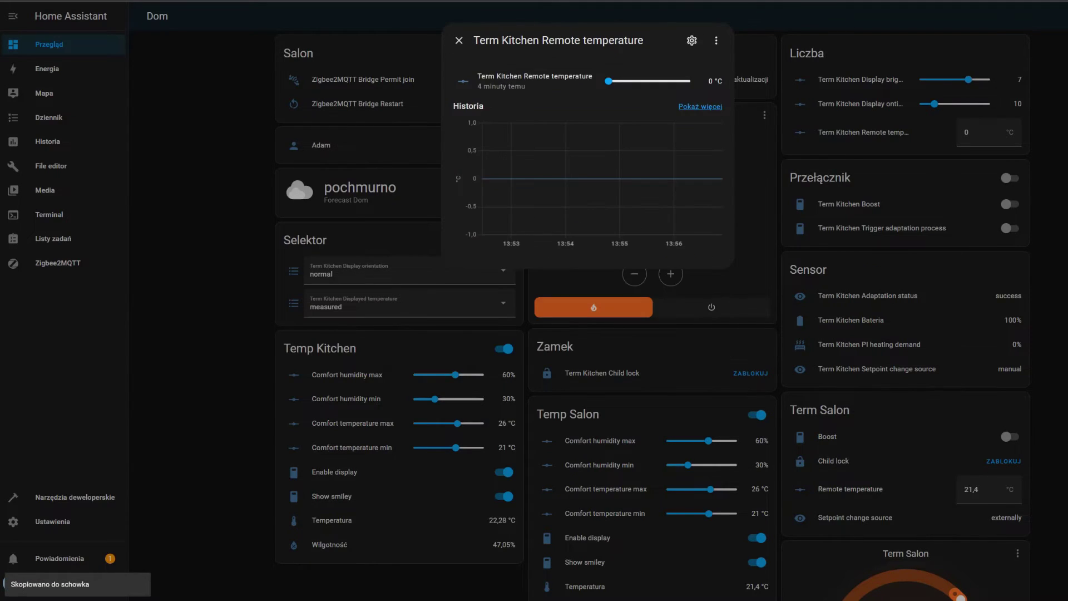
left_click(203, 283)
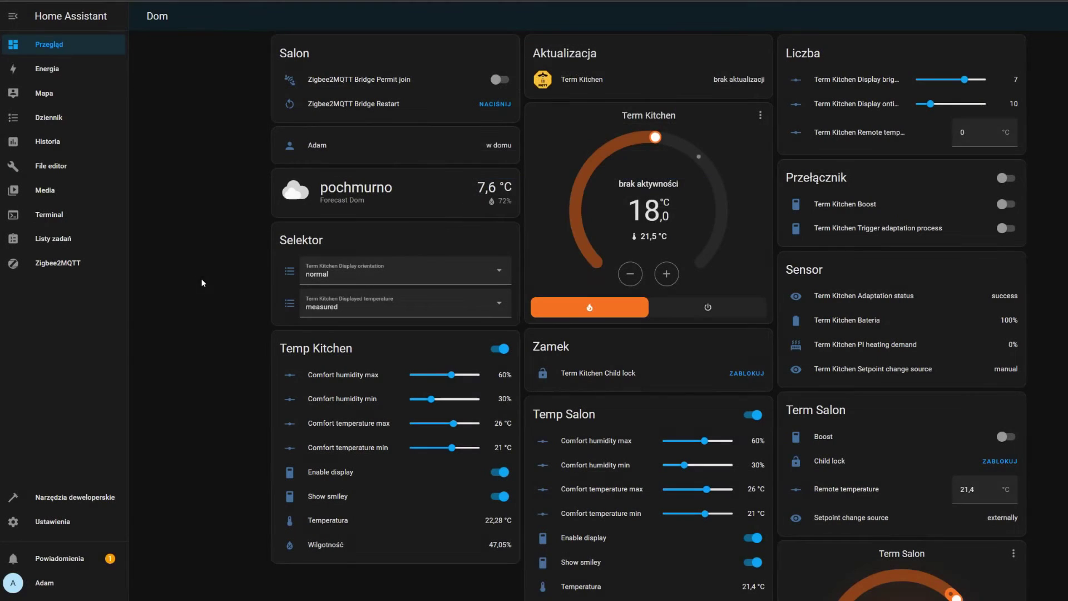
Open the existing Temp Salon Tracking automation and examine its state trigger and the YAML of its number.set_value action.
left_click(65, 522)
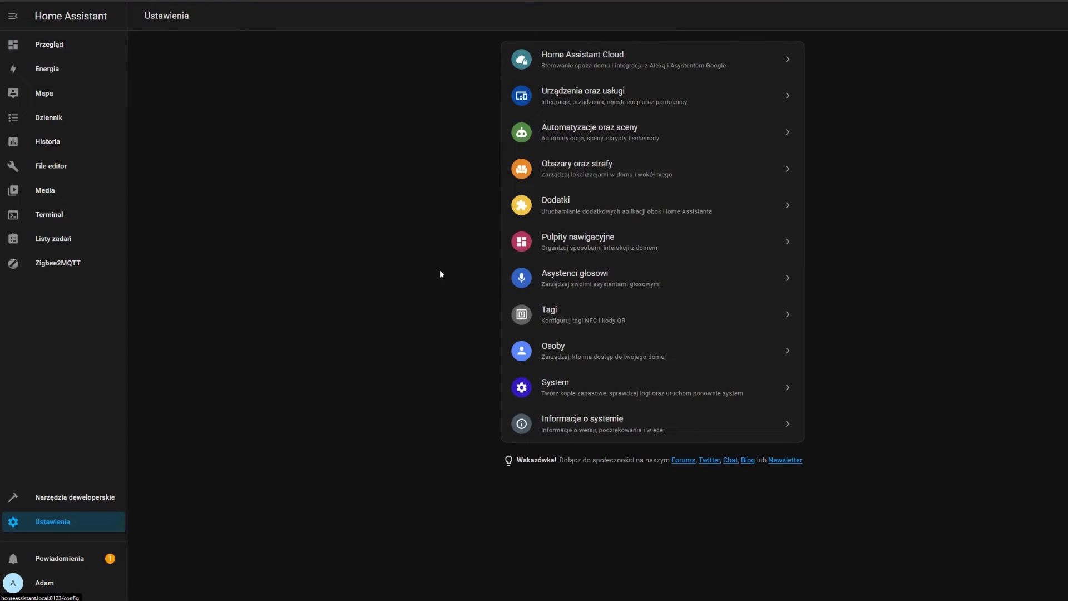
left_click(710, 134)
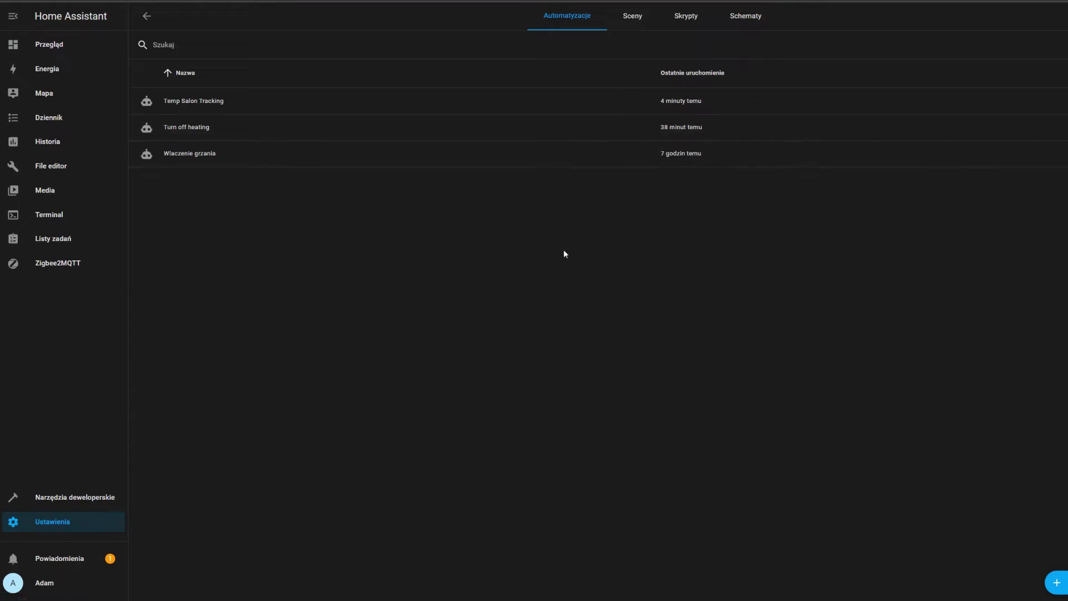
left_click(583, 92)
left_click(904, 81)
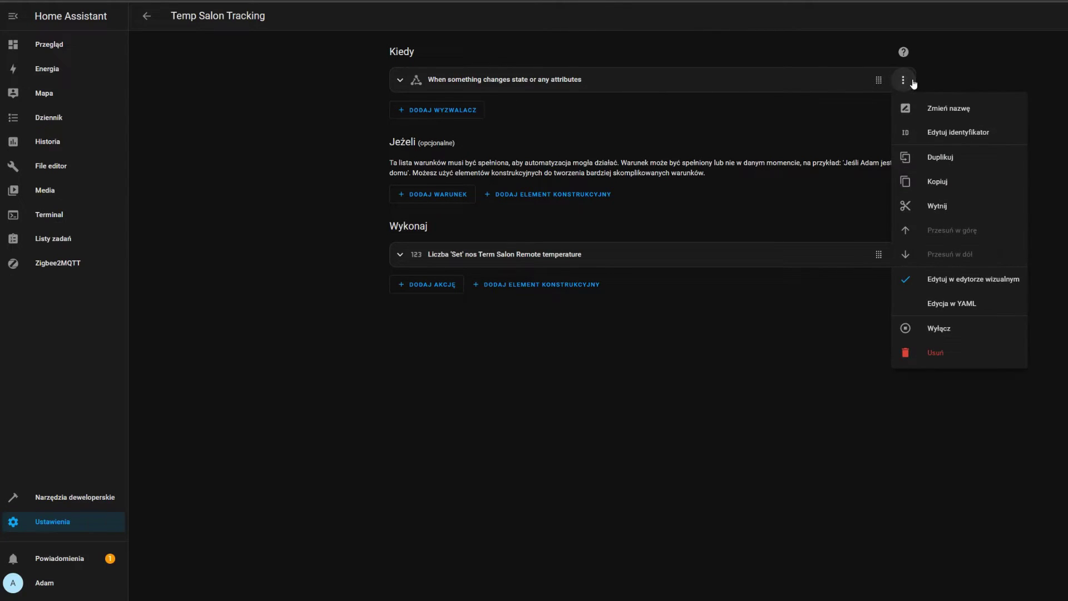
left_click(315, 88)
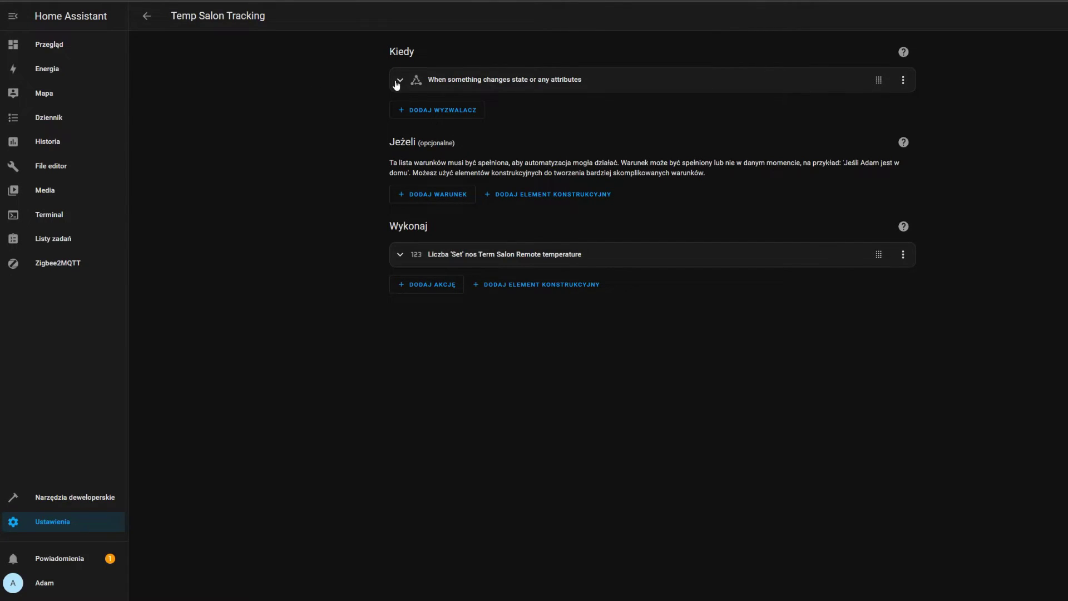
left_click(401, 79)
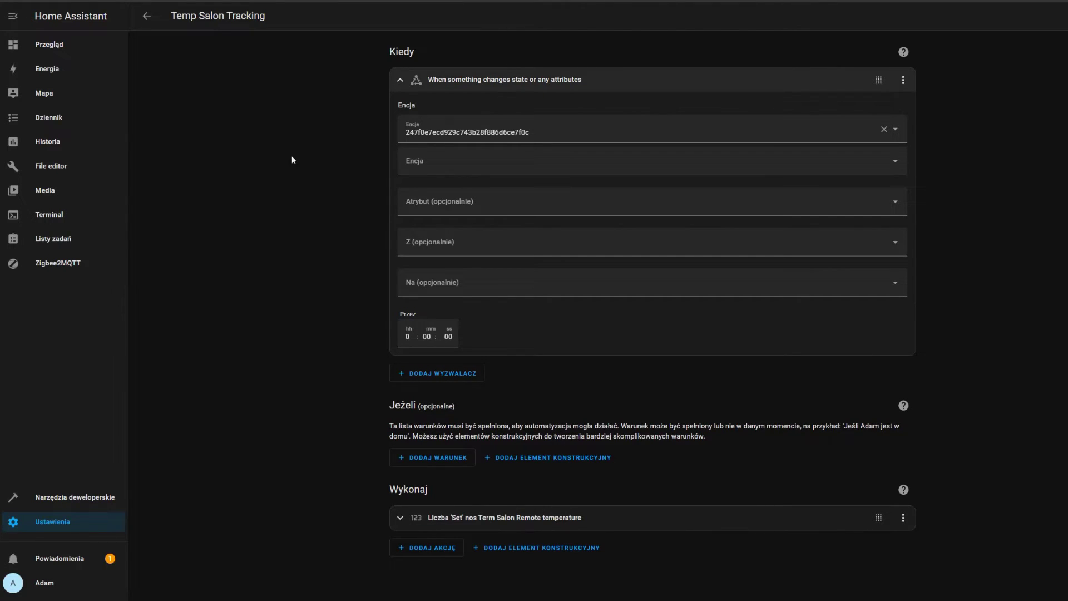
left_click(411, 520)
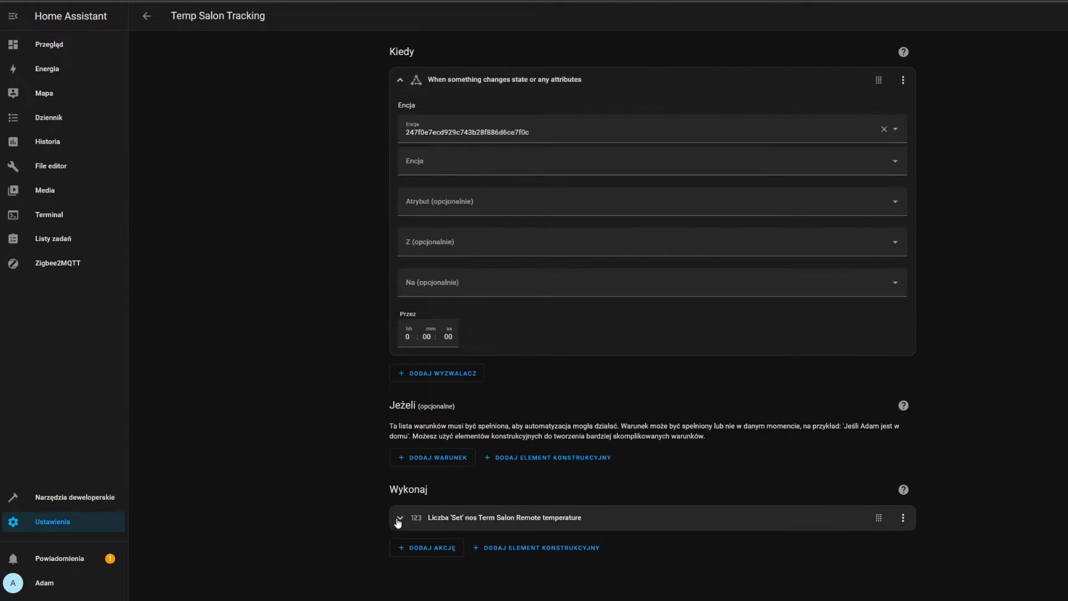
scroll(284, 339, "down", 2)
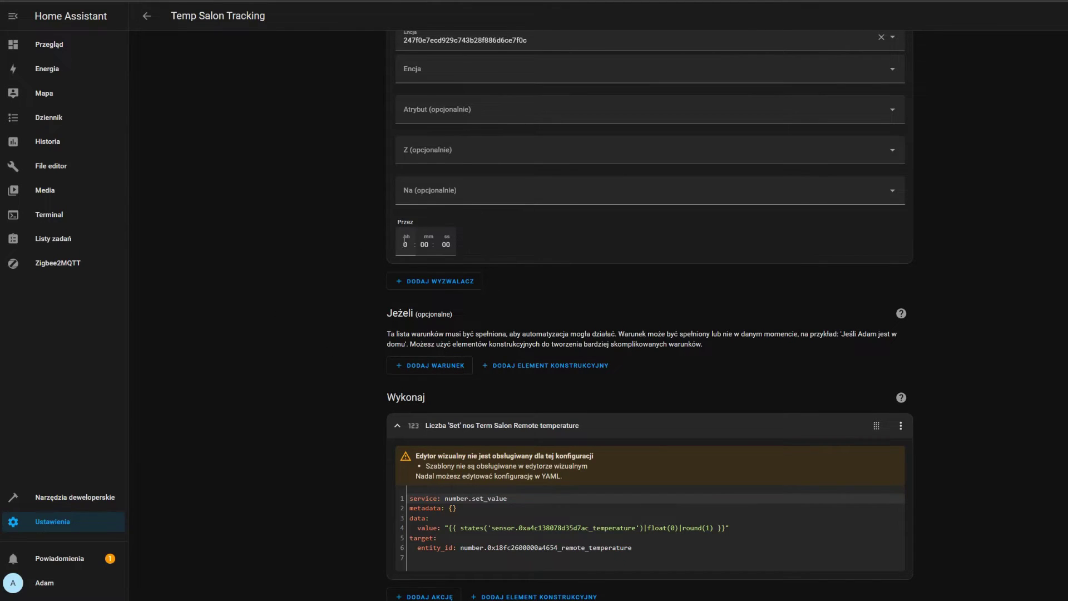
scroll(300, 253, "up", 2)
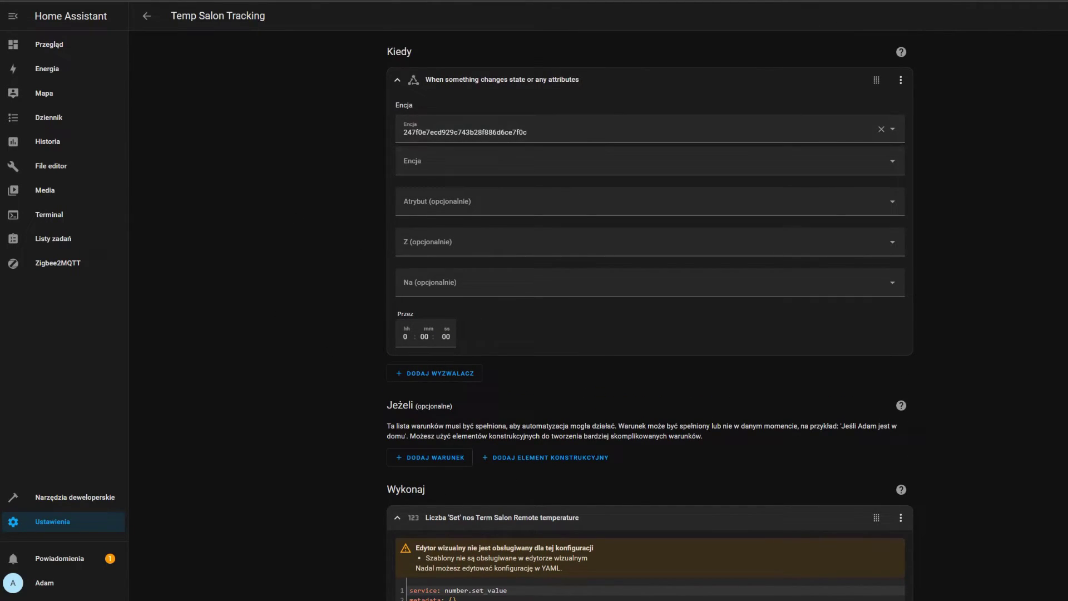
Create a new automation from scratch, checking the Temp Salon Tracking automation for reference.
left_click(61, 523)
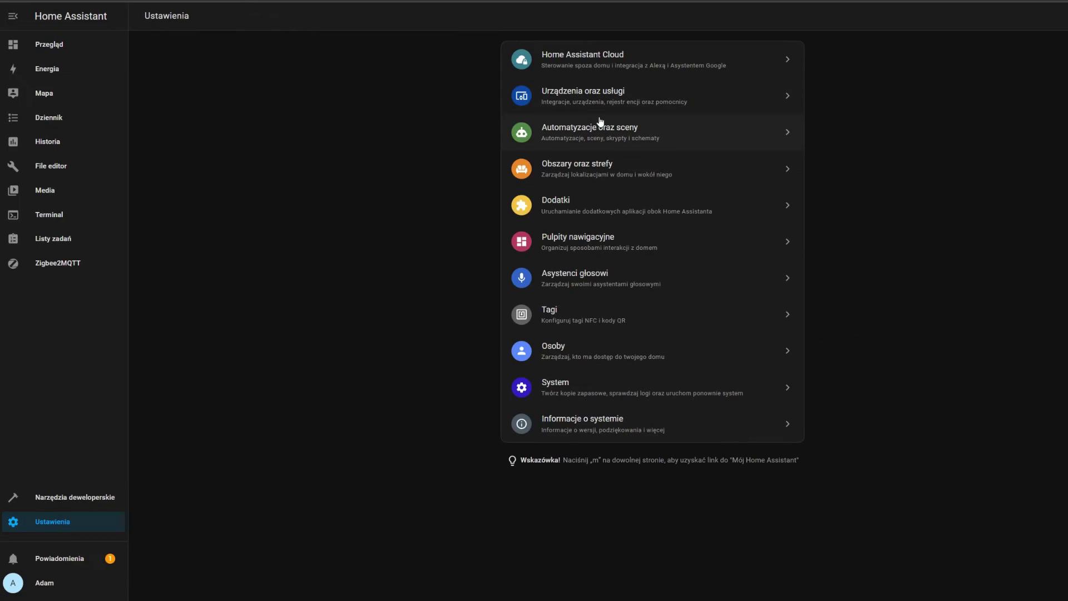
left_click(615, 134)
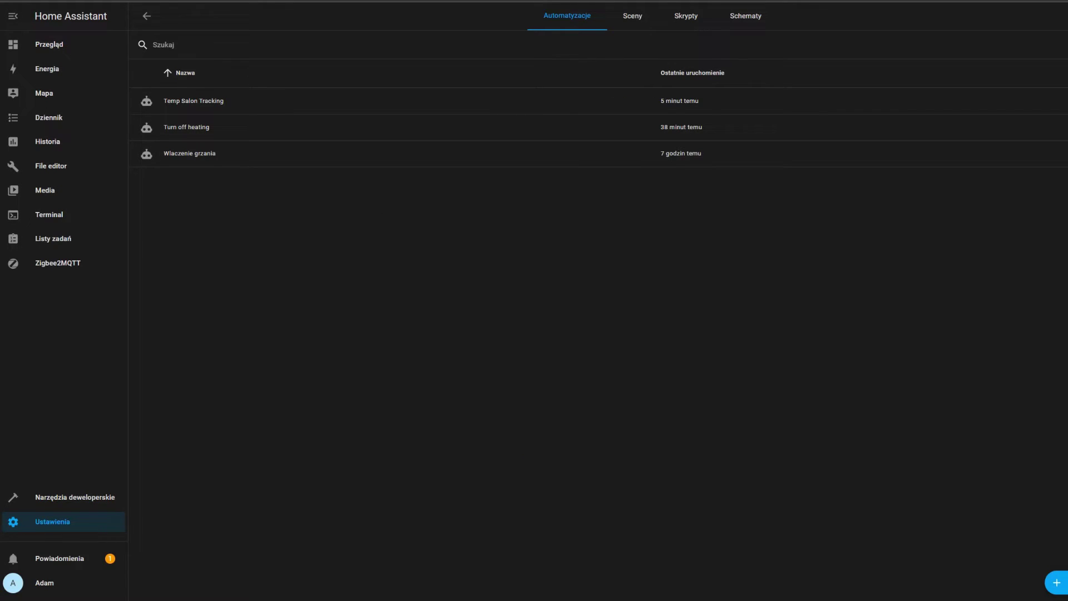
left_click(1057, 582)
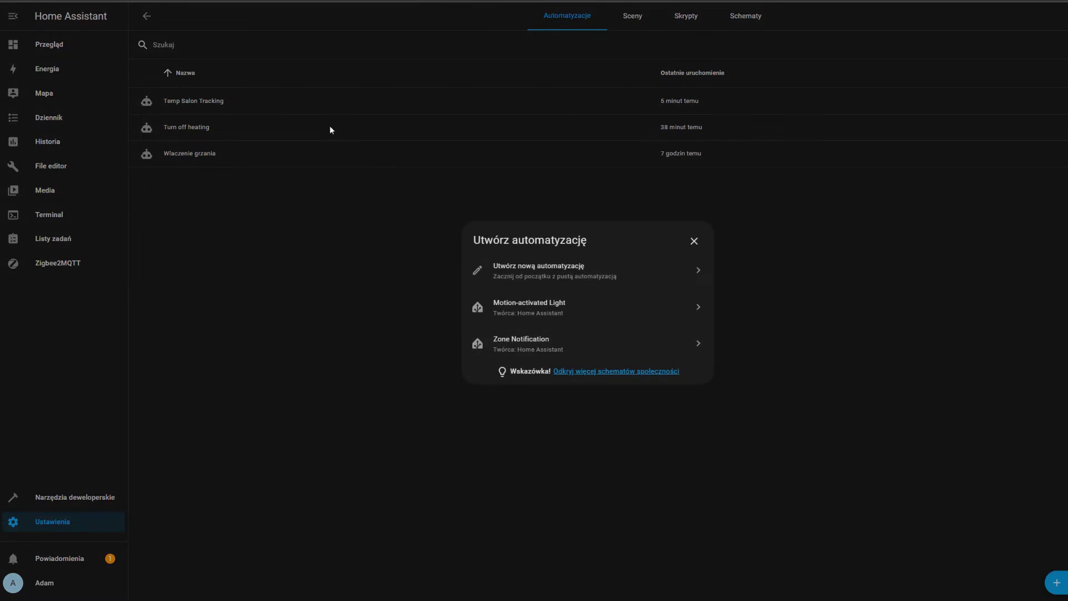
left_click(572, 286)
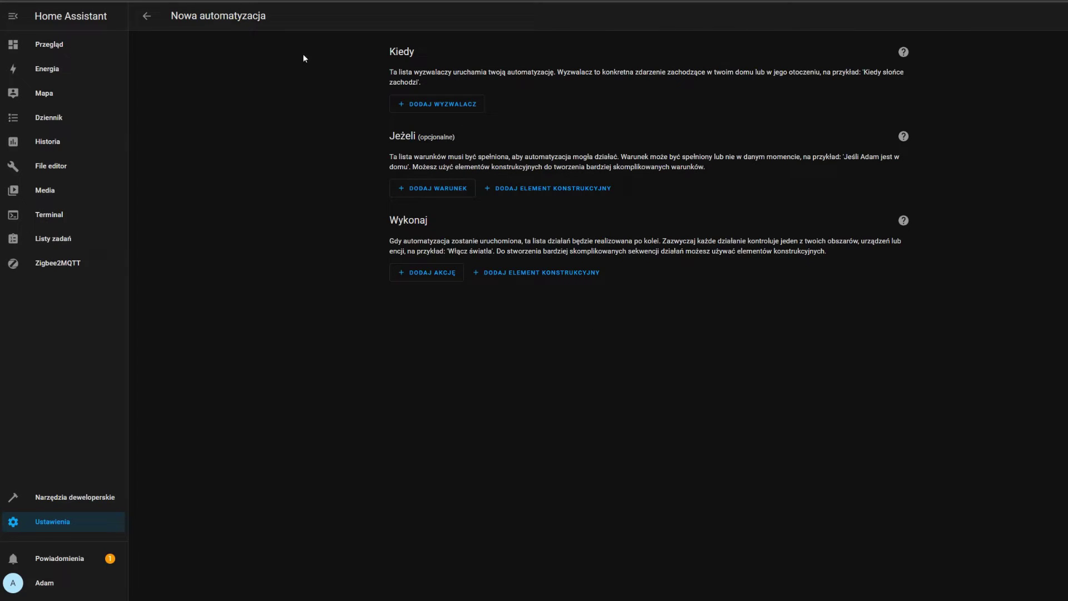
key("ctrl+v")
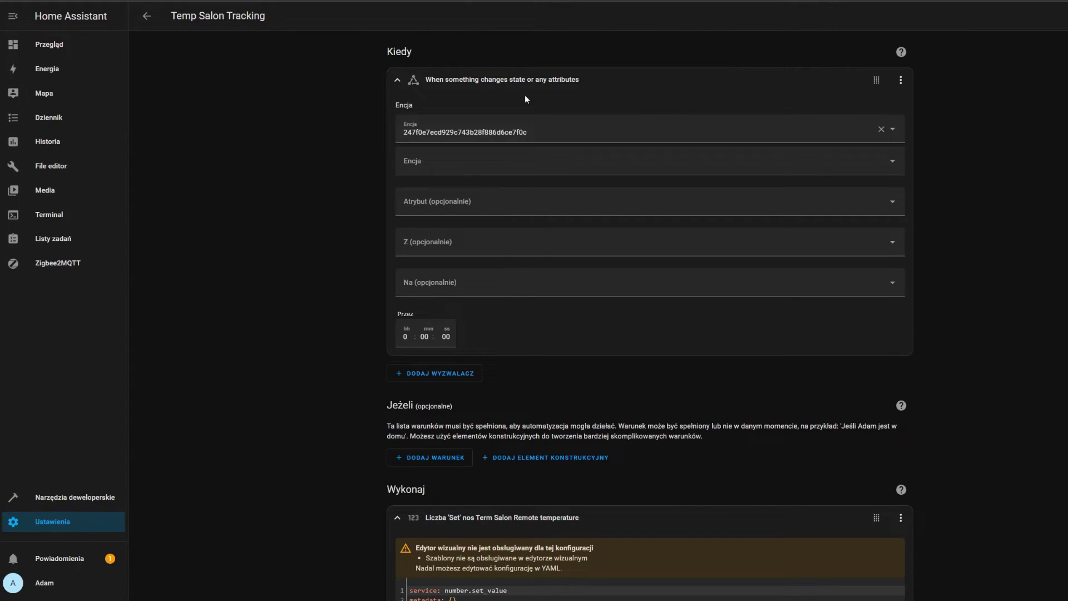
key("ctrl+z")
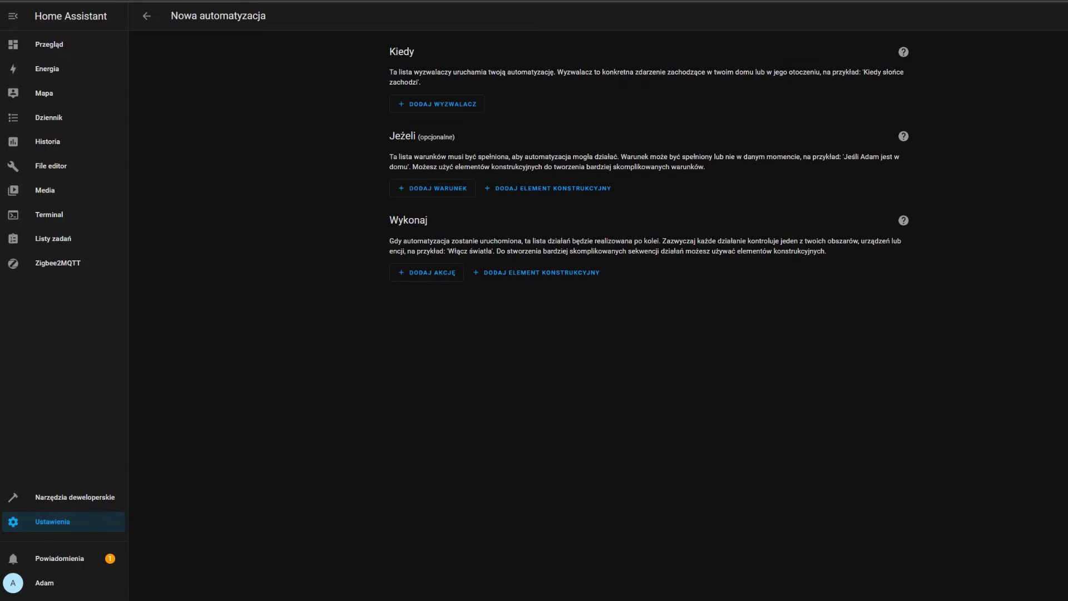
Add an entity State (Stan) trigger to the new automation and show it in the visual editor.
left_click(469, 106)
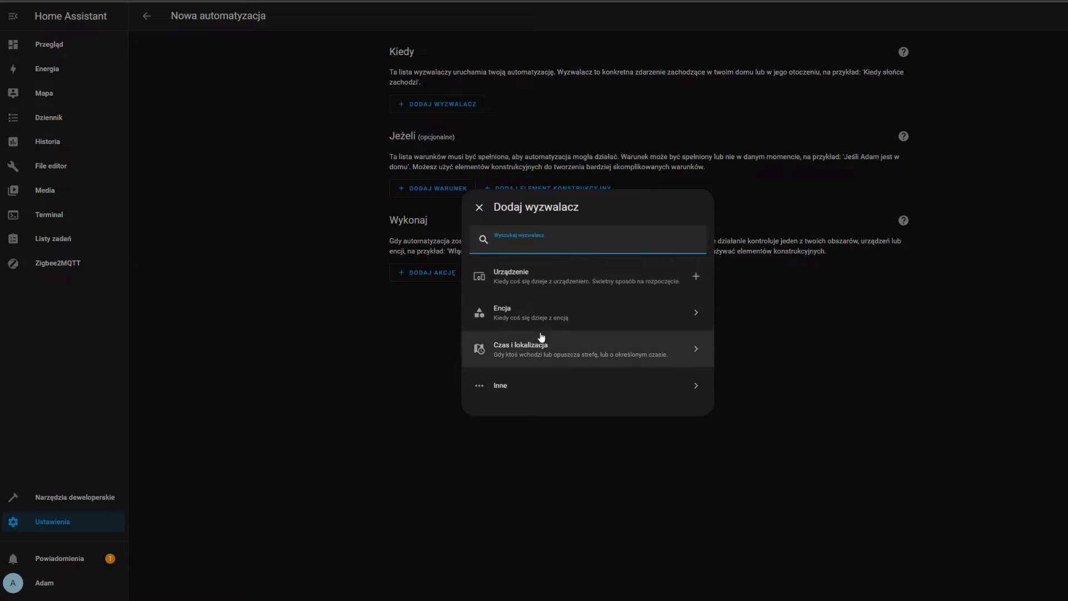
left_click(566, 322)
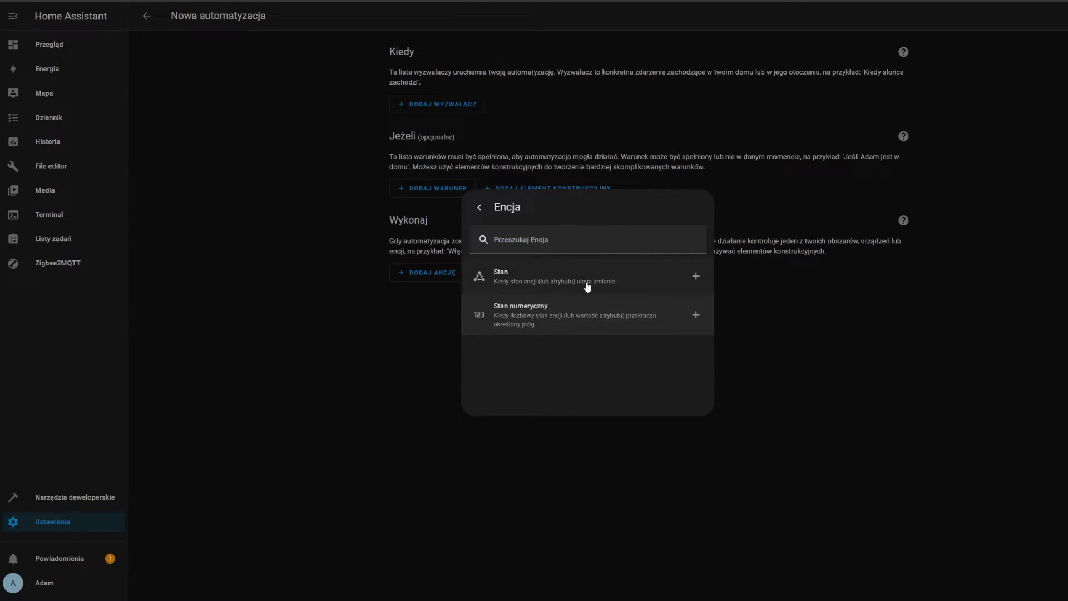
left_click(553, 280)
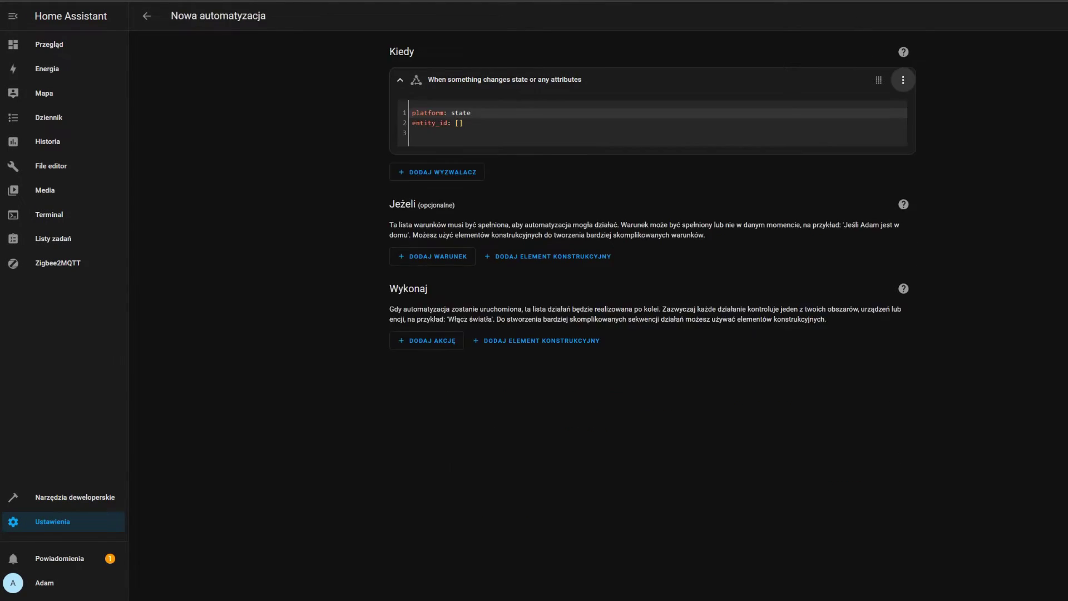
left_click(904, 80)
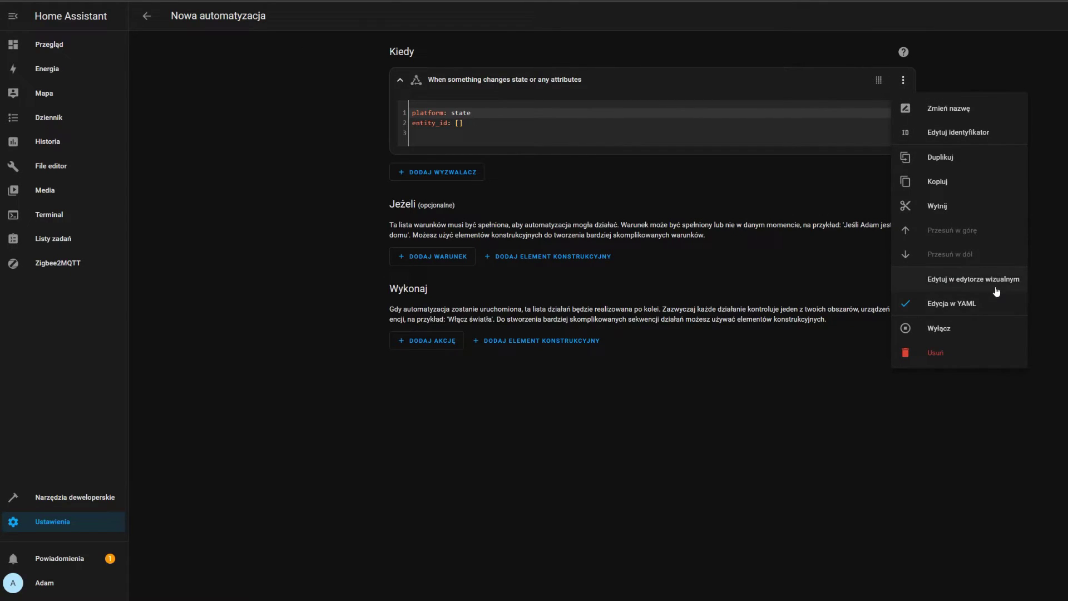
left_click(940, 280)
Set the state trigger's entity to Temp Kitchen Temperatura using the copied identifier, and collapse the trigger.
left_click(525, 133)
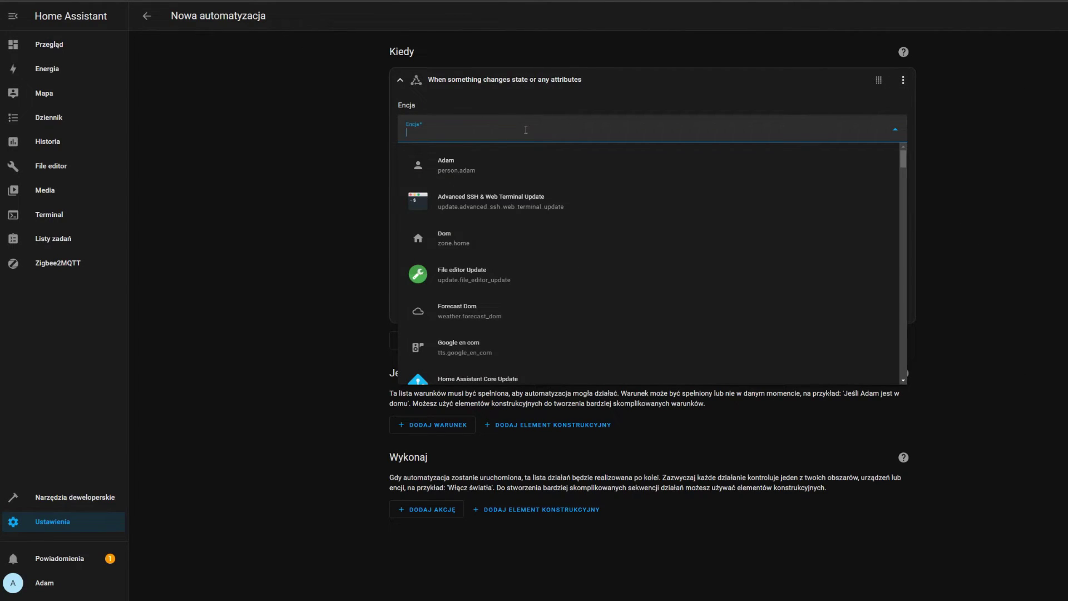
key("ctrl+v")
left_click(528, 172)
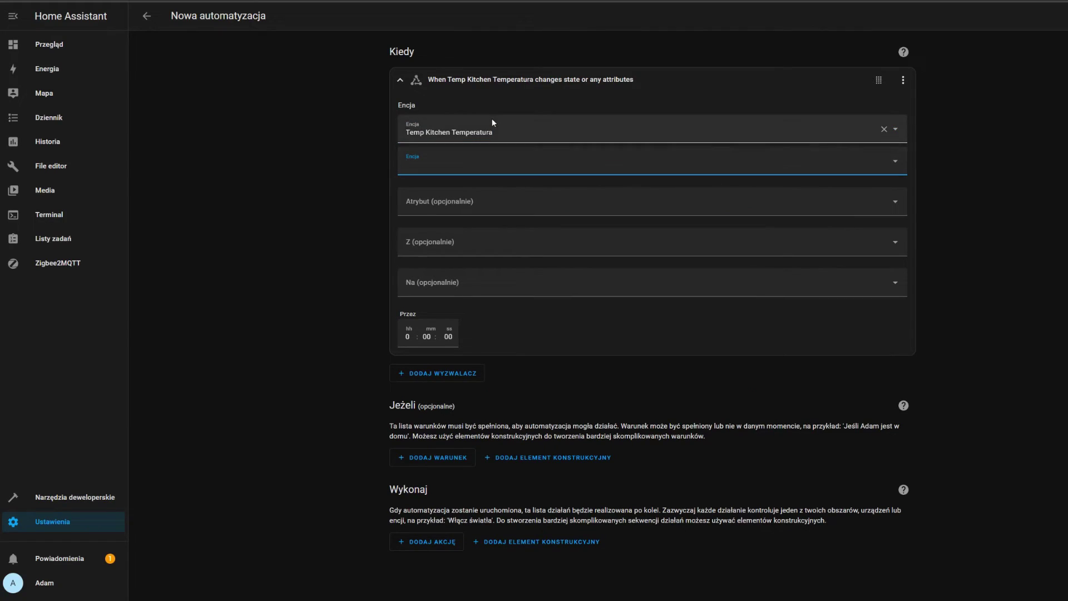
left_click(267, 176)
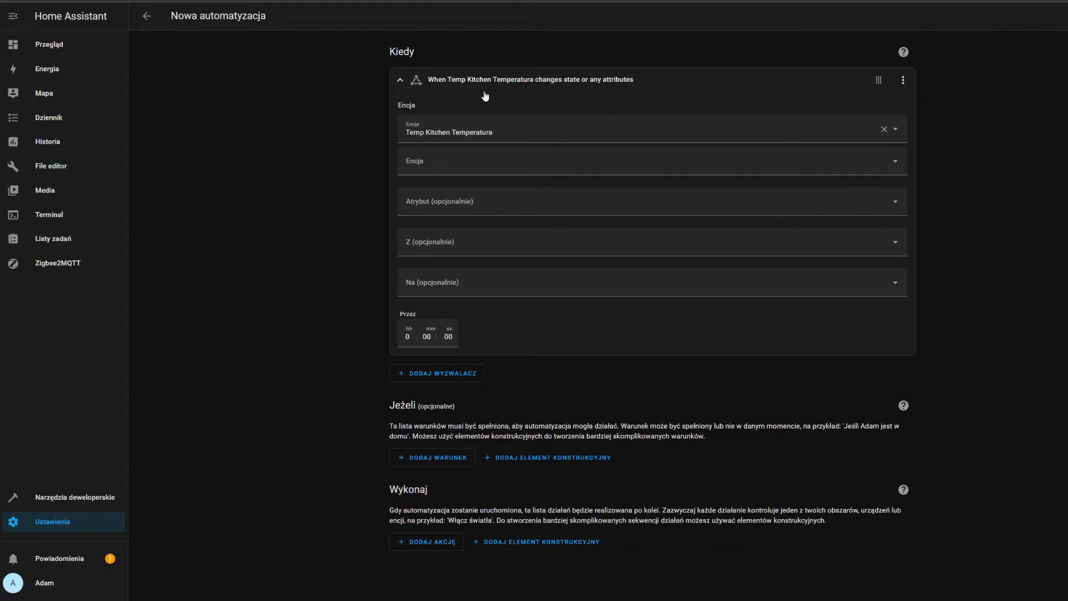
left_click(399, 87)
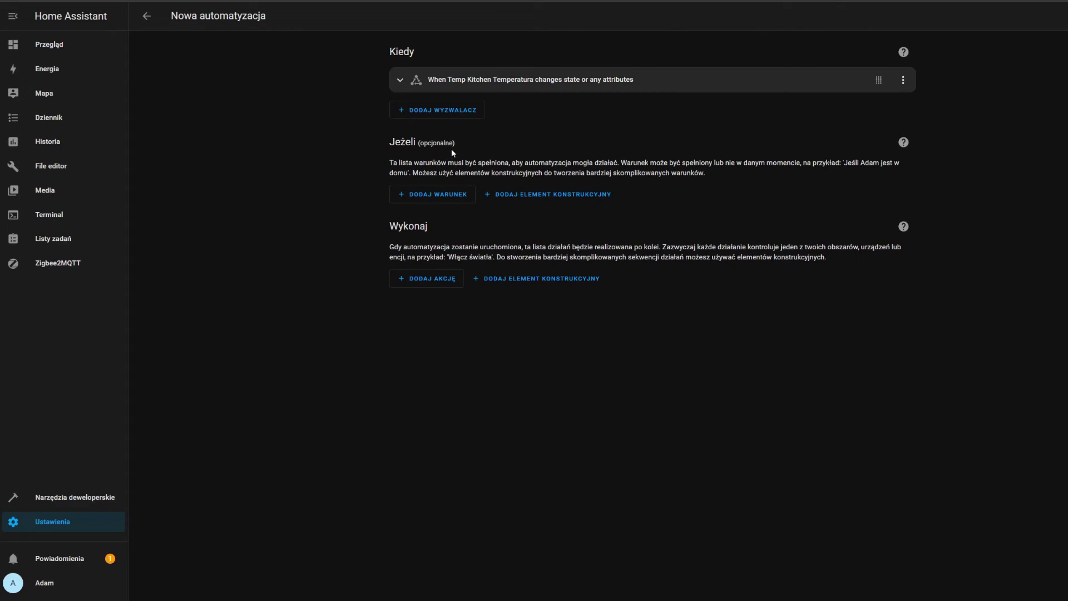
Add a Liczba: Set action to the new automation and show it in the YAML editor.
left_click(456, 290)
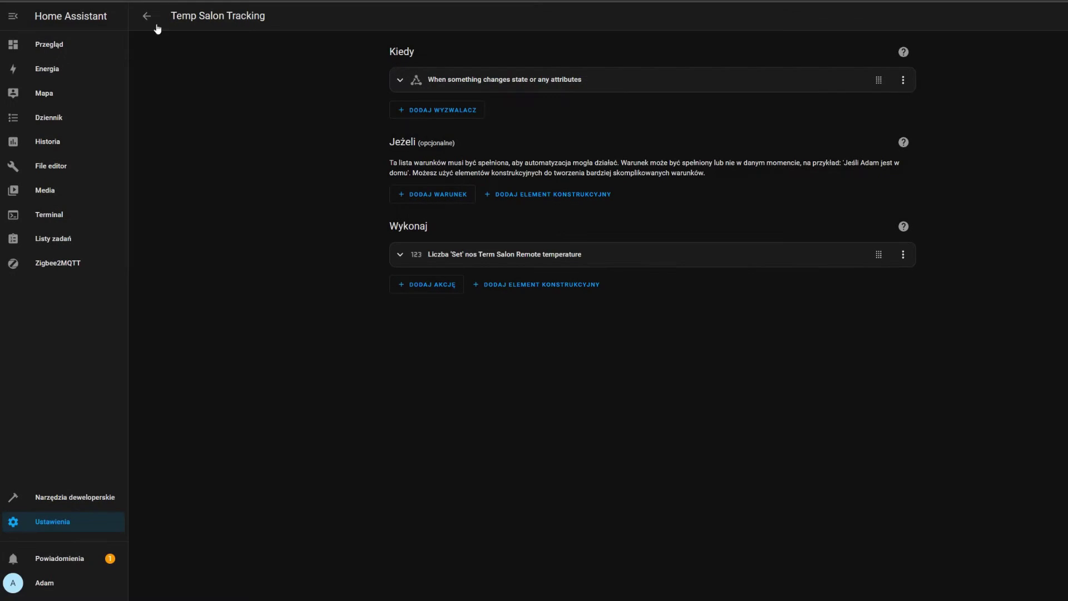
left_click(400, 255)
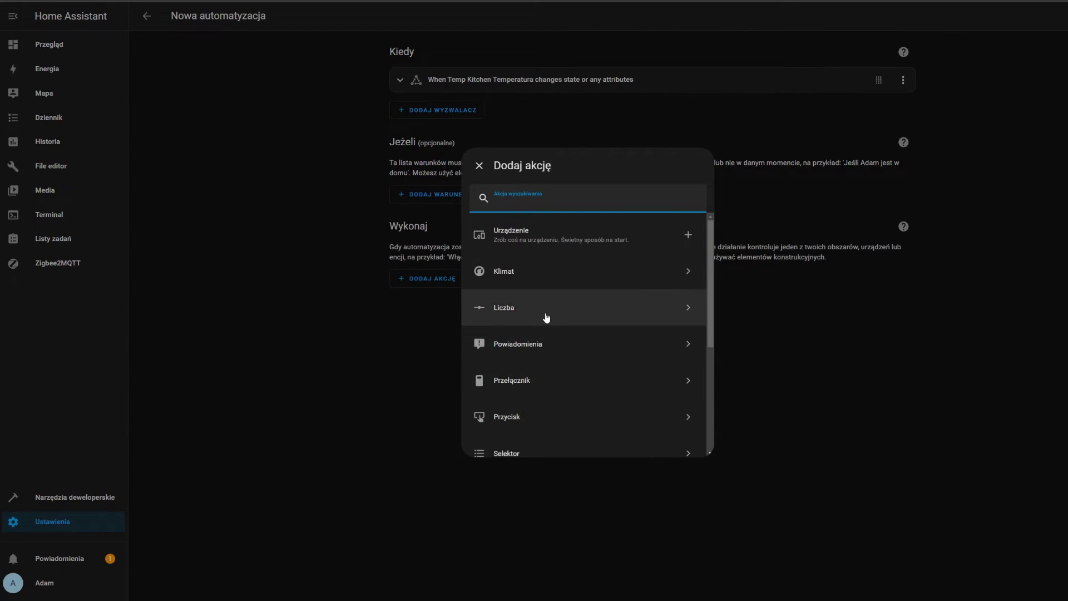
left_click(547, 316)
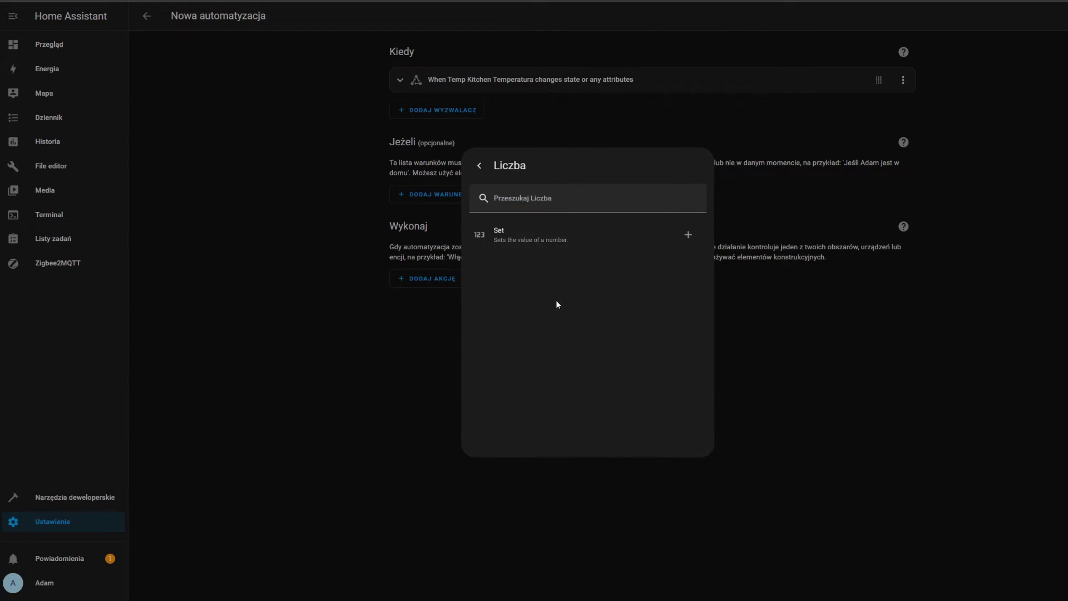
left_click(554, 240)
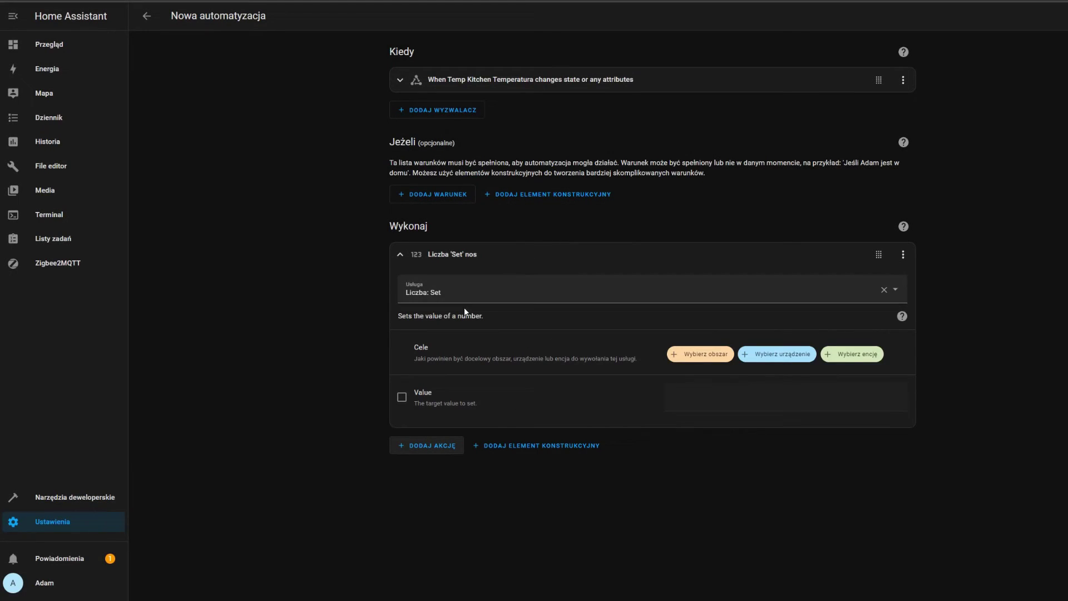
left_click(907, 256)
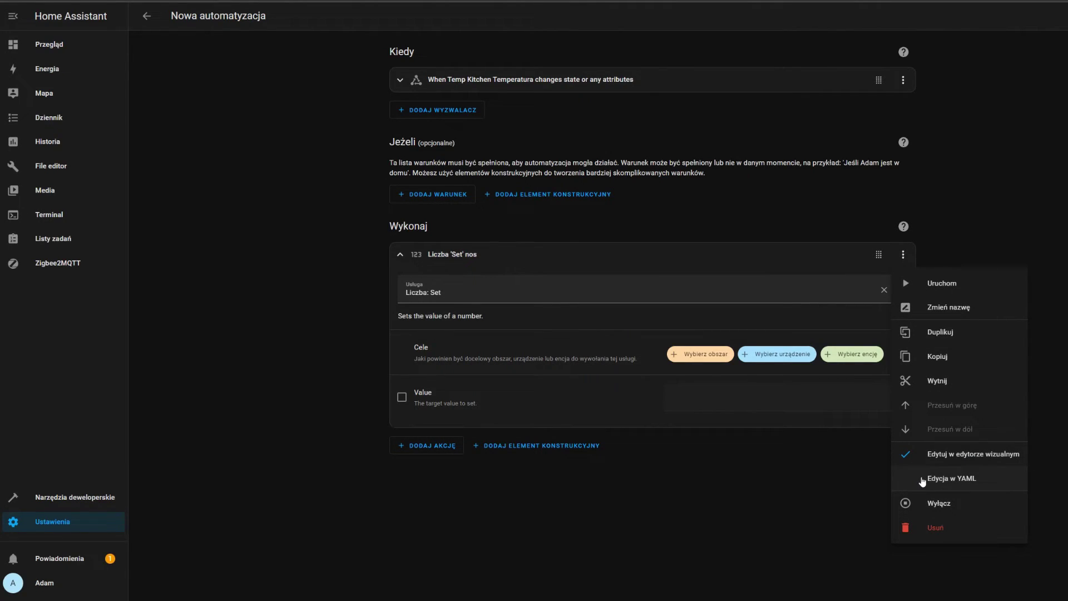
left_click(771, 533)
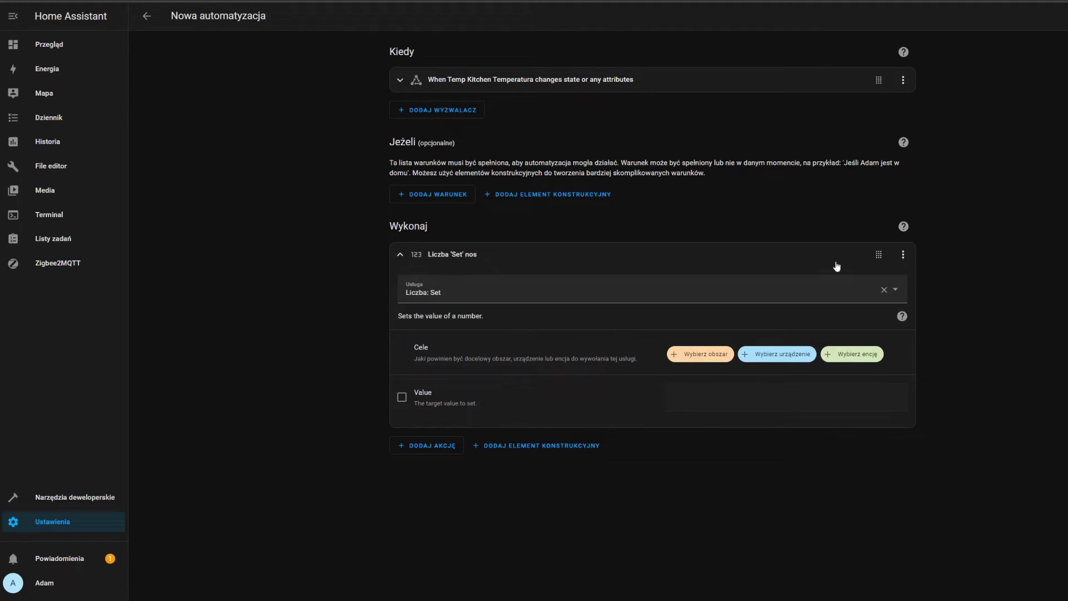
left_click(903, 254)
left_click(982, 477)
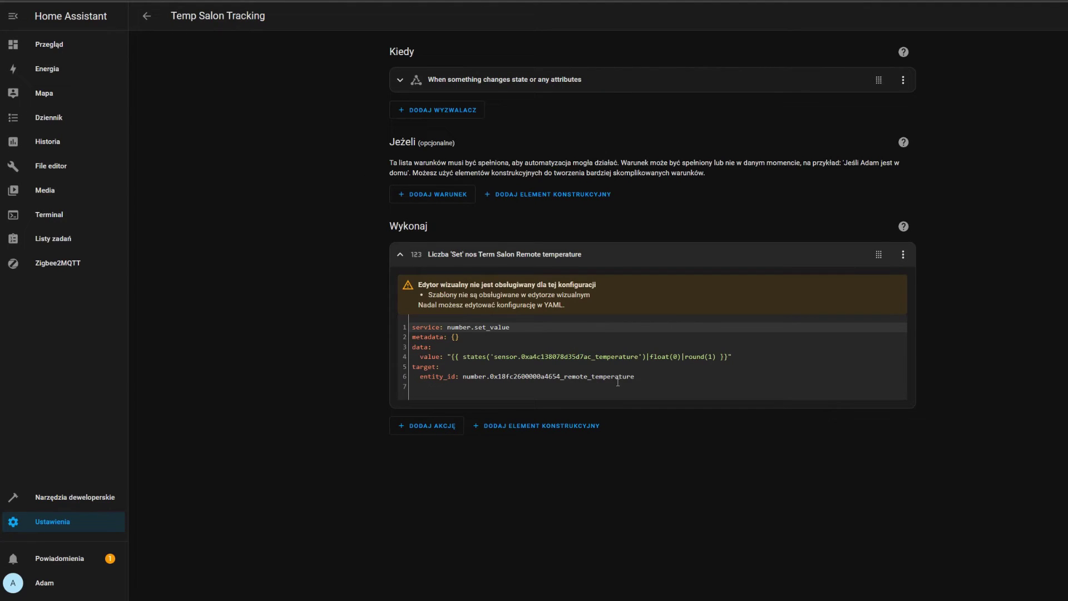
Copy the full number.set_value YAML from the Temp Salon Tracking action into the new automation's action.
left_click_drag(618, 382, 336, 317)
key("ctrl+c")
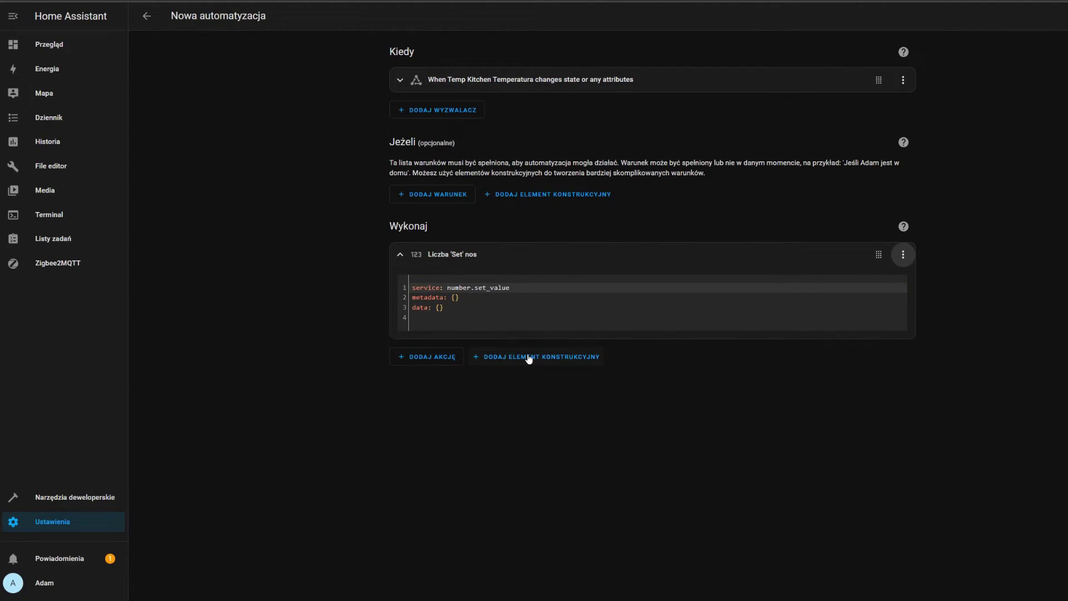
key("ctrl+a")
key("ctrl+v")
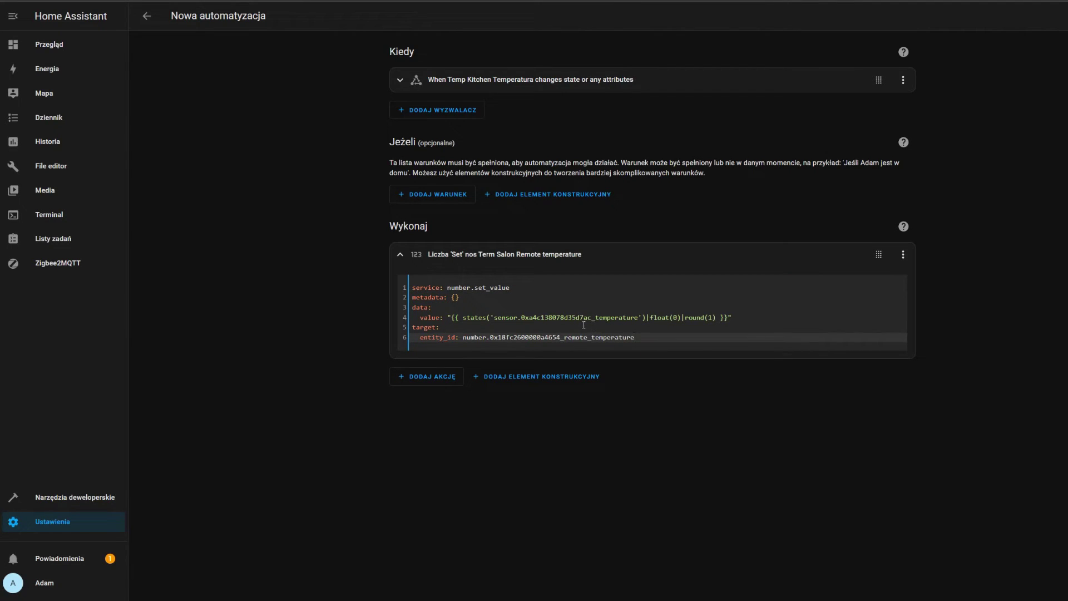
Replace the sensor in the new action's value template with sensor.0xa4c138883b20fd7a_temperature, copied from the trigger's YAML.
left_click(903, 79)
left_click(958, 307)
left_click_drag(572, 134, 432, 138)
key("ctrl+c")
left_click(470, 390)
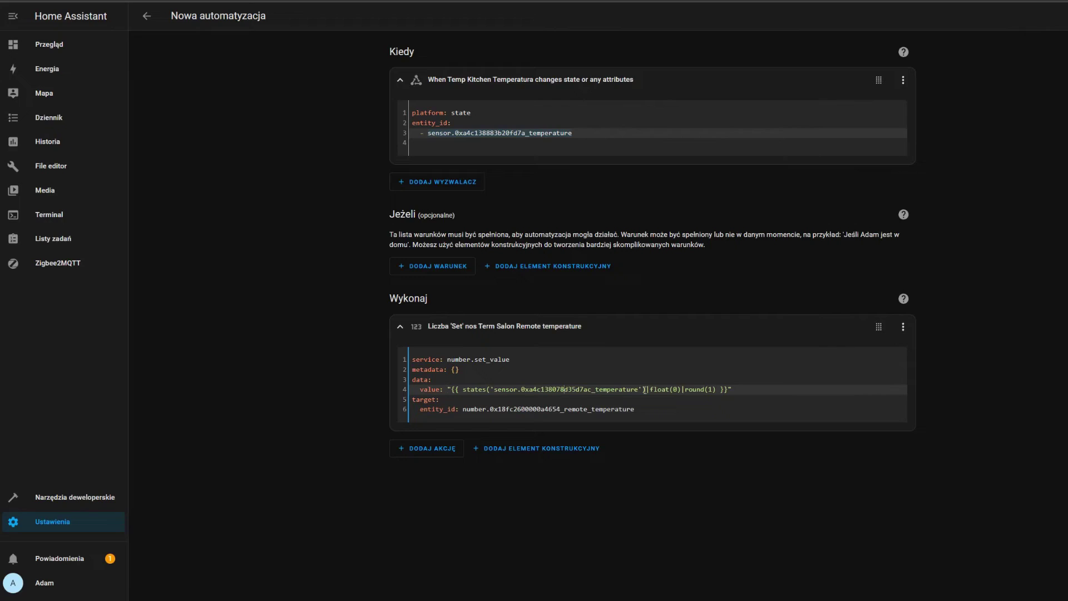
left_click_drag(640, 389, 498, 388)
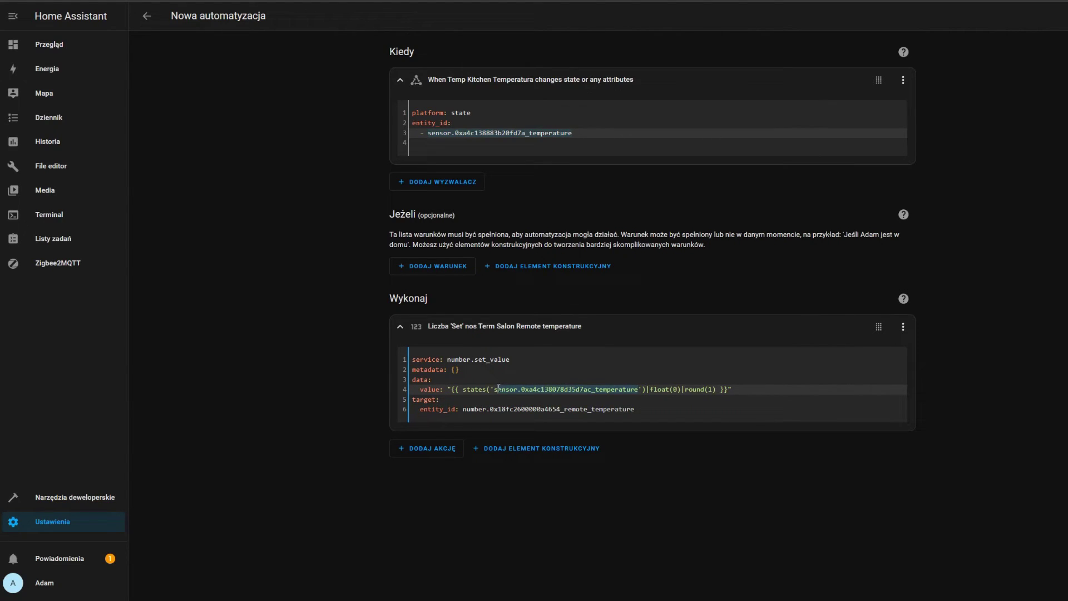
key("ctrl+v")
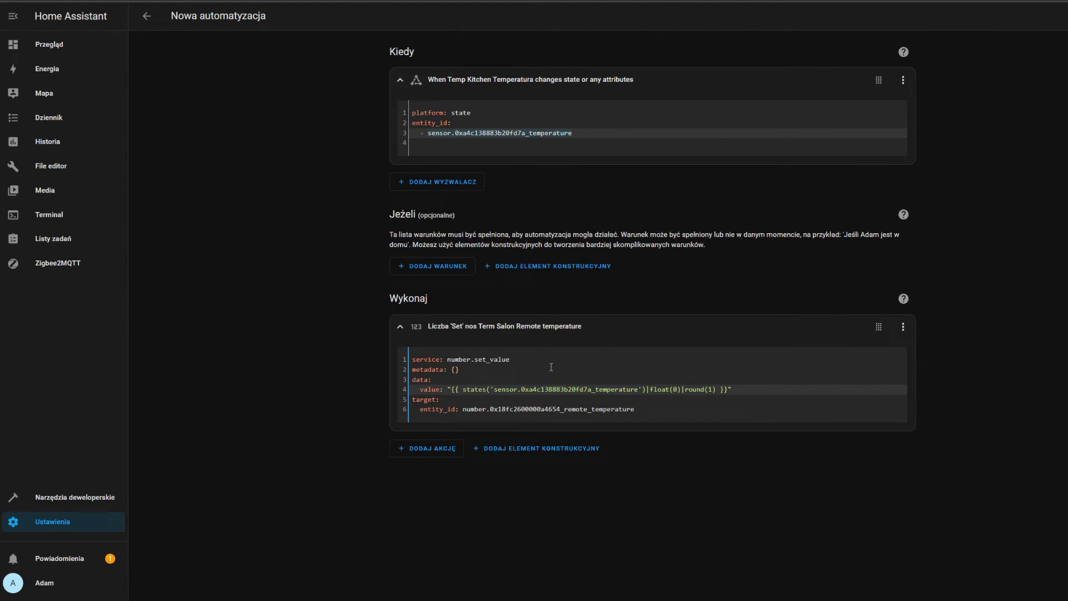
Replace the target entity_id in Temp Salon Tracking's action with the copied number.0x18fc2600000e110a_remote_temperature, and return to the automations list.
left_click(474, 420)
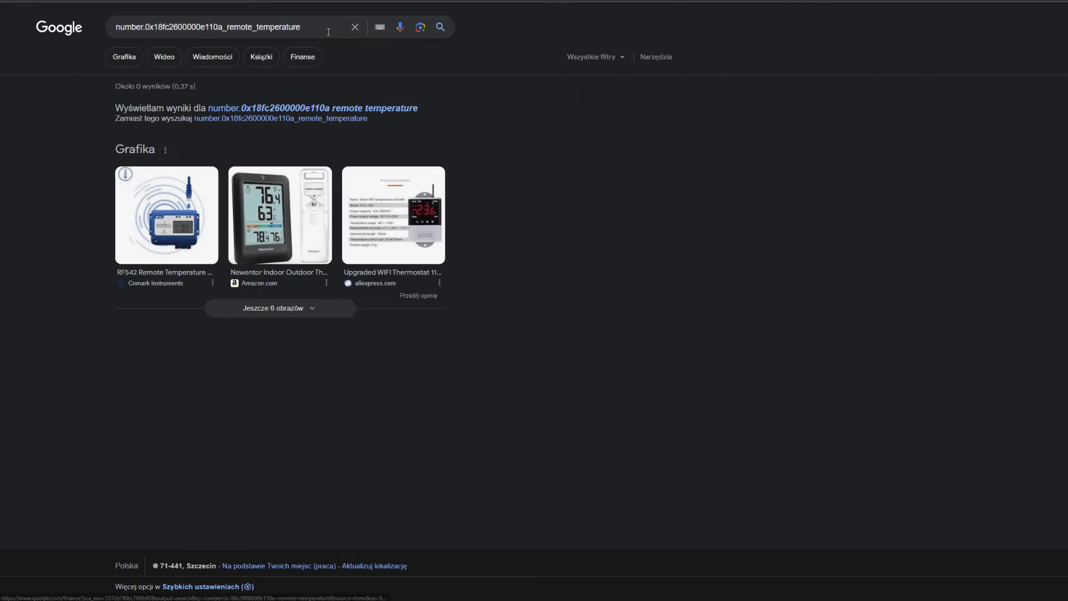
key("/")
key("ctrl+c")
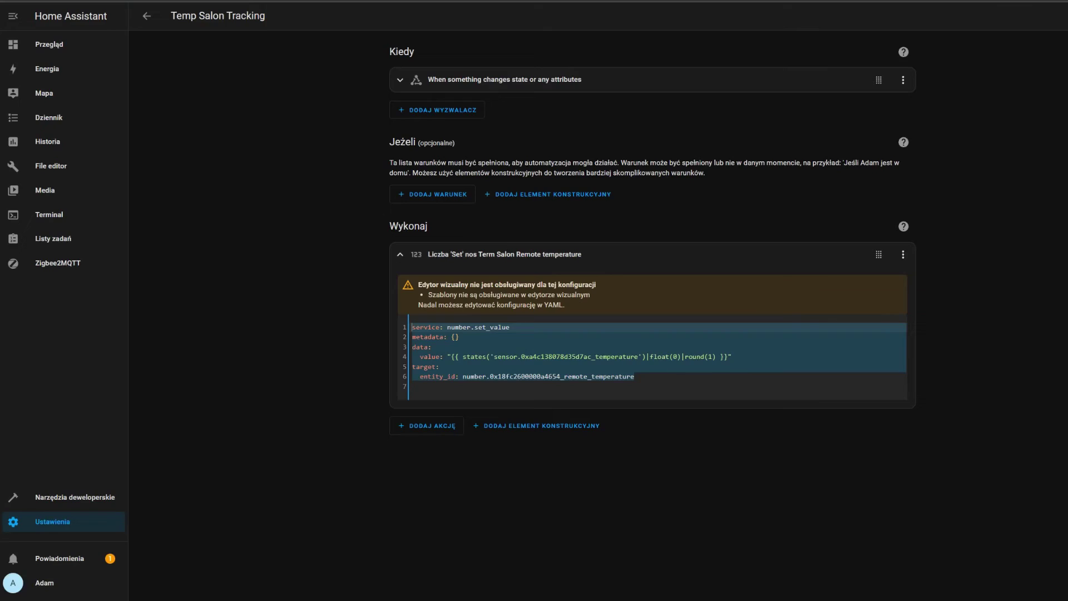
left_click_drag(635, 376, 466, 378)
key("ctrl+v")
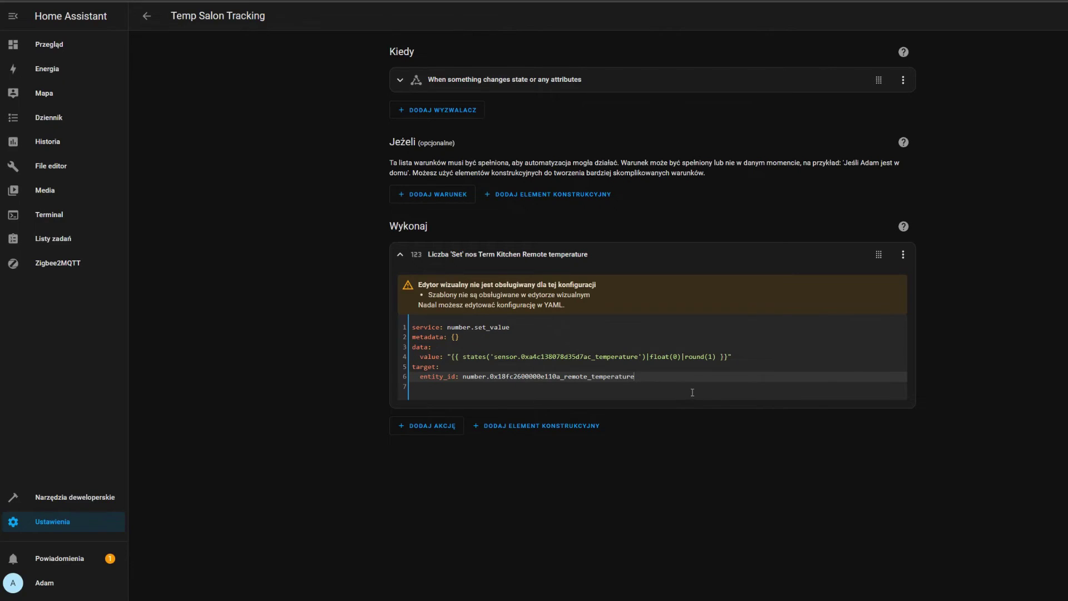
left_click(966, 526)
key("alt+Left")
left_click(579, 131)
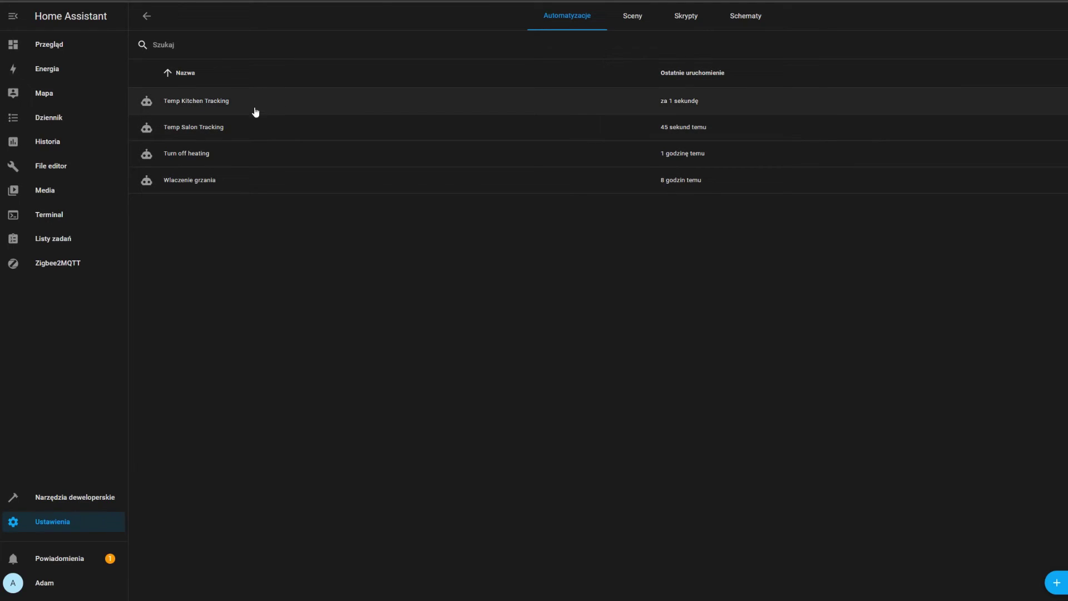
Open the overview dashboard and compare Temp Kitchen's temperature with the remote temperature of Term Kitchen.
left_click(52, 44)
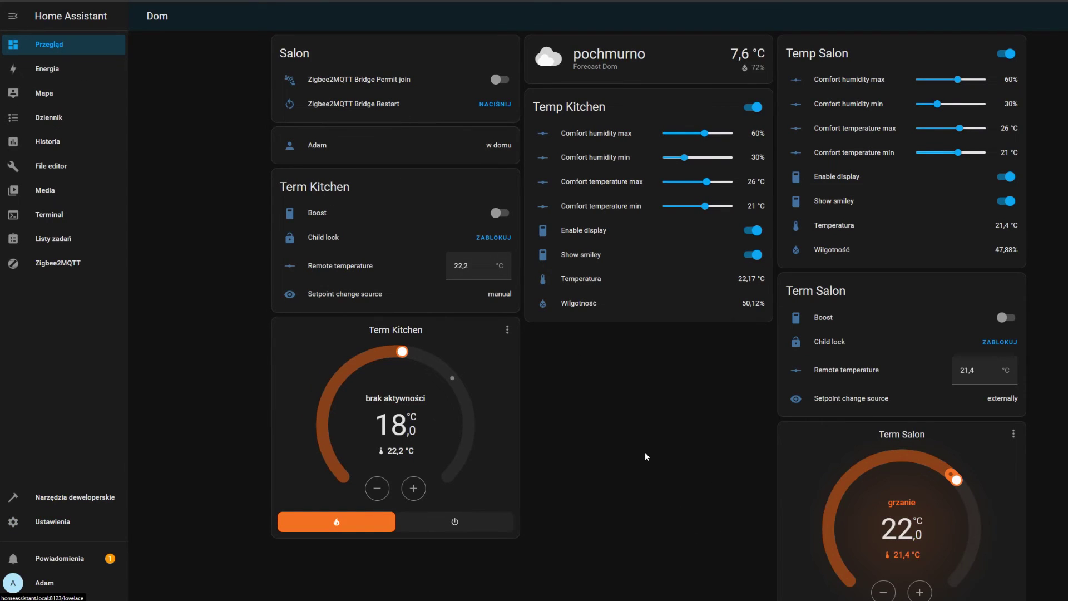
scroll(645, 445, "down", 1)
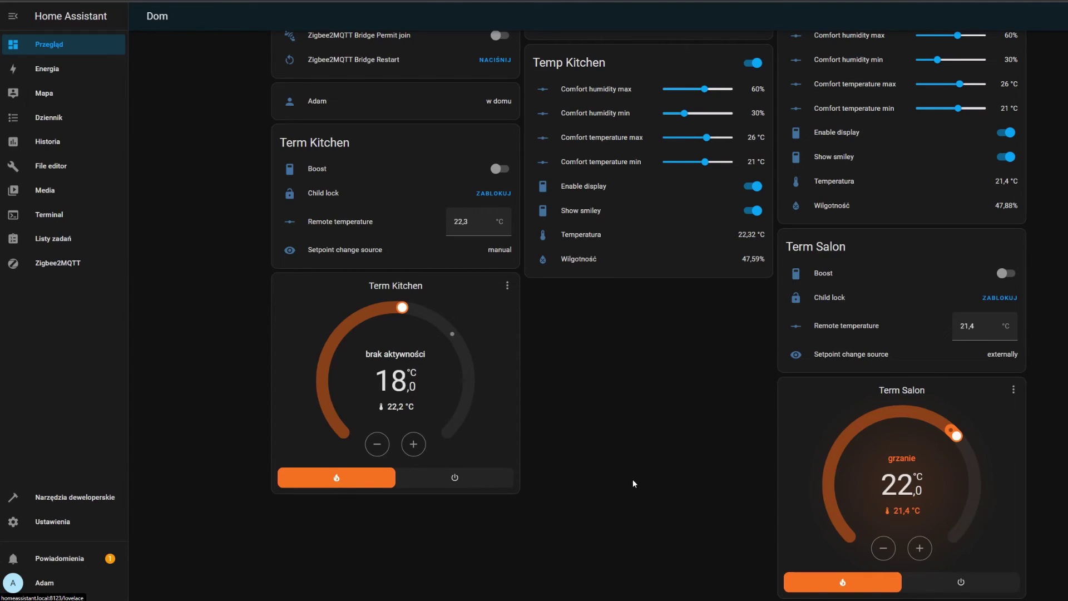
scroll(629, 495, "up", 2)
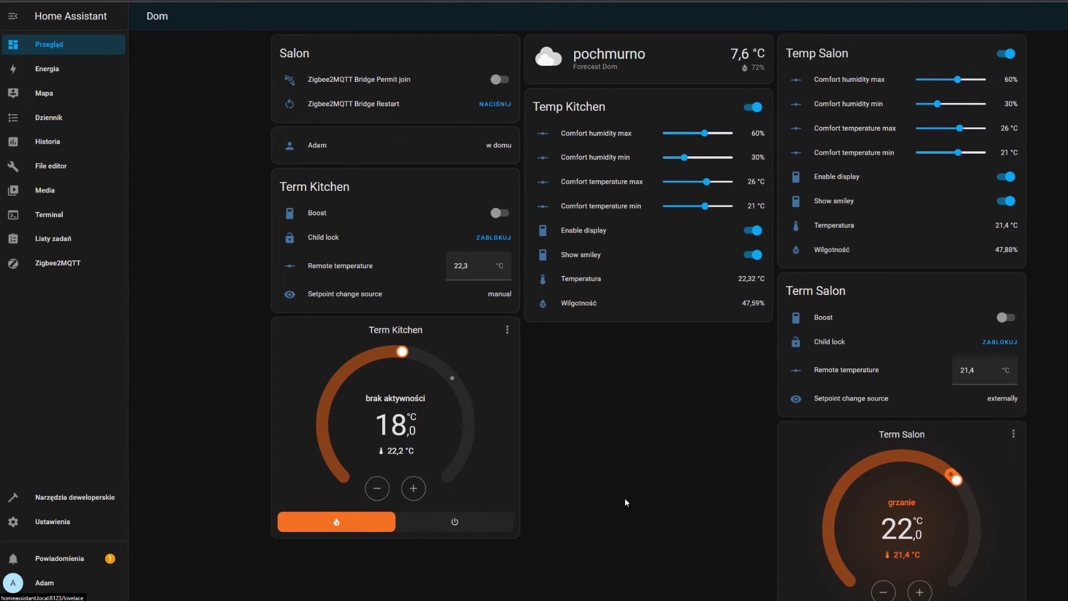
scroll(626, 503, "down", 2)
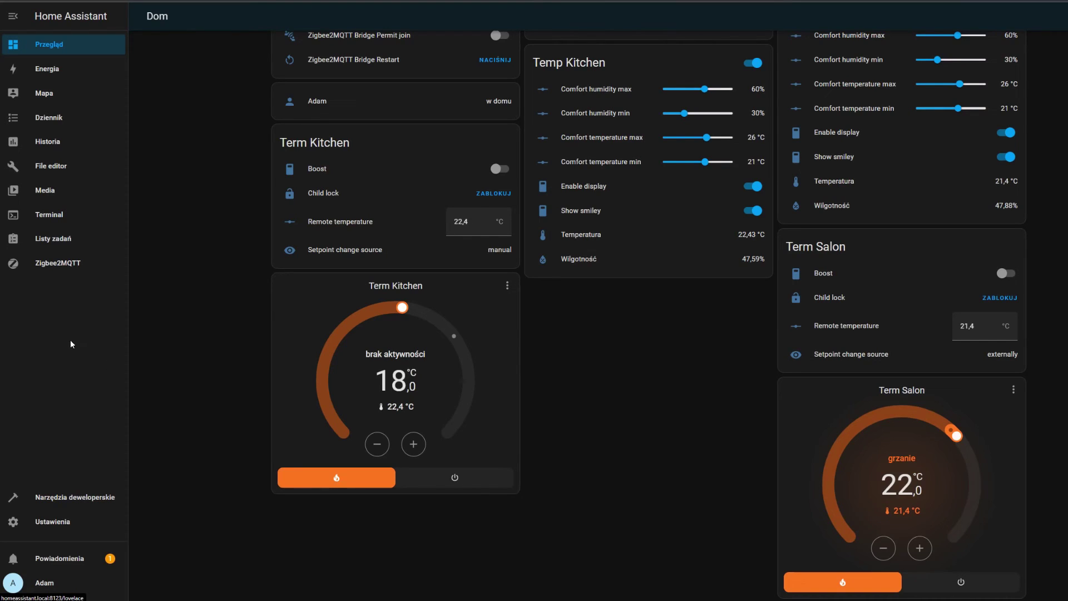
Open the sensor 0xa4c138078d35d7ac in Zigbee2MQTT and examine its exposed values and reporting settings.
left_click(55, 265)
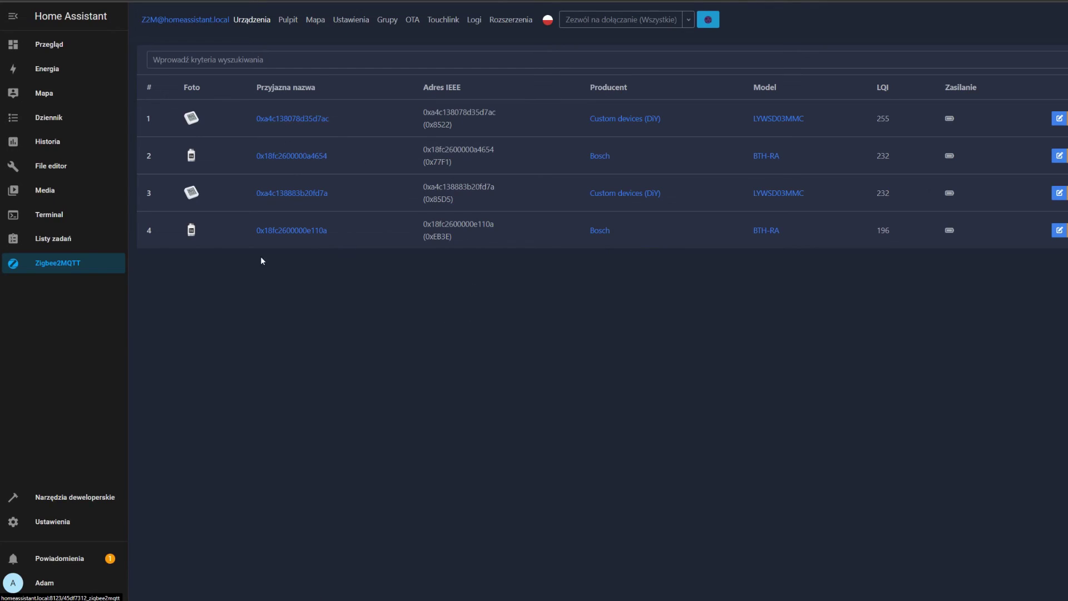
left_click(304, 120)
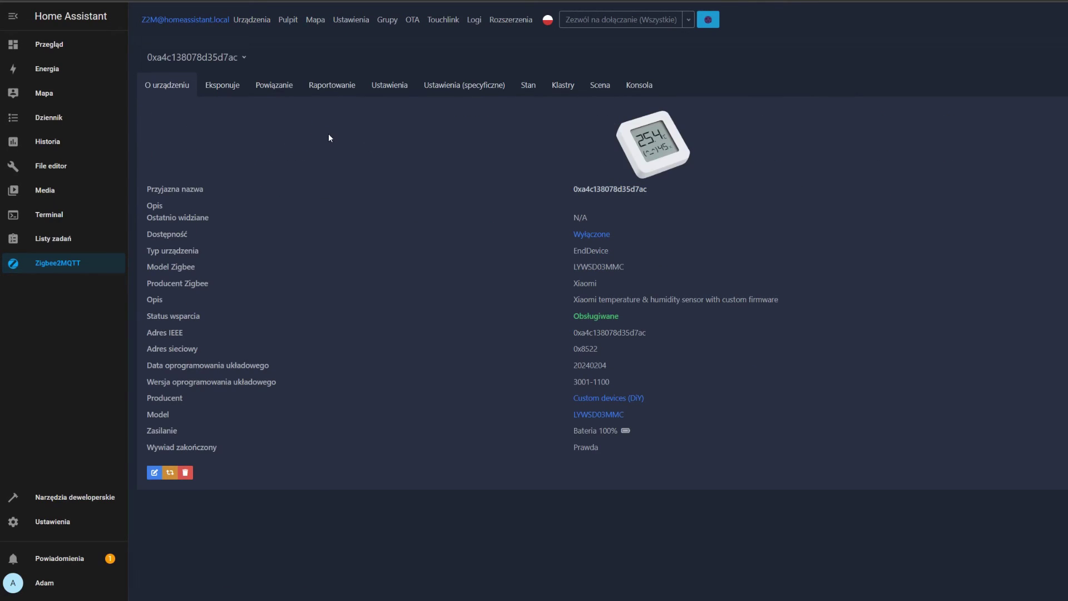
left_click(220, 88)
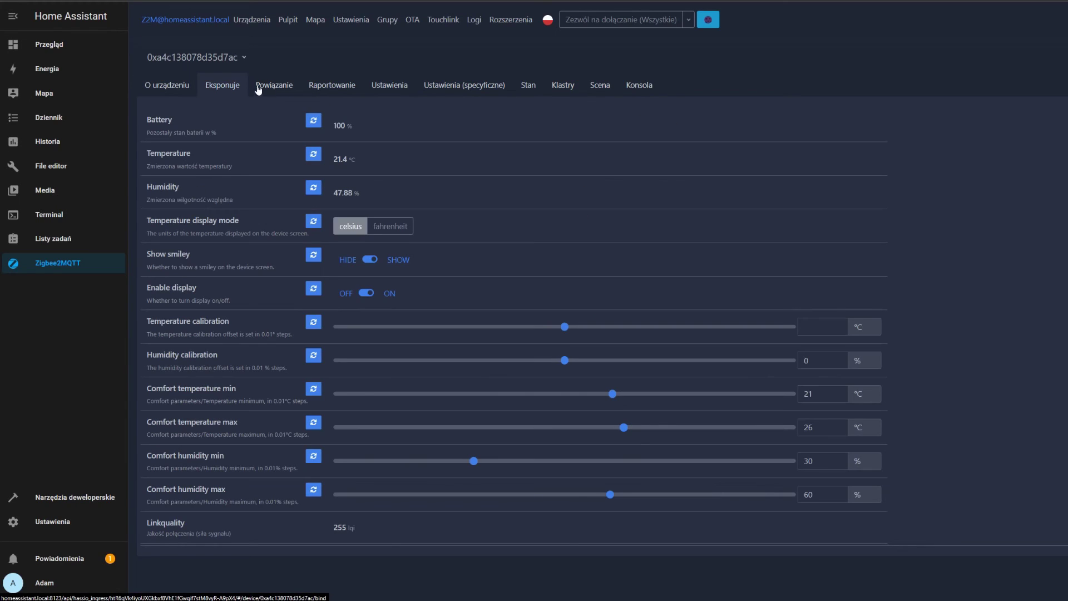
left_click(284, 85)
left_click(352, 85)
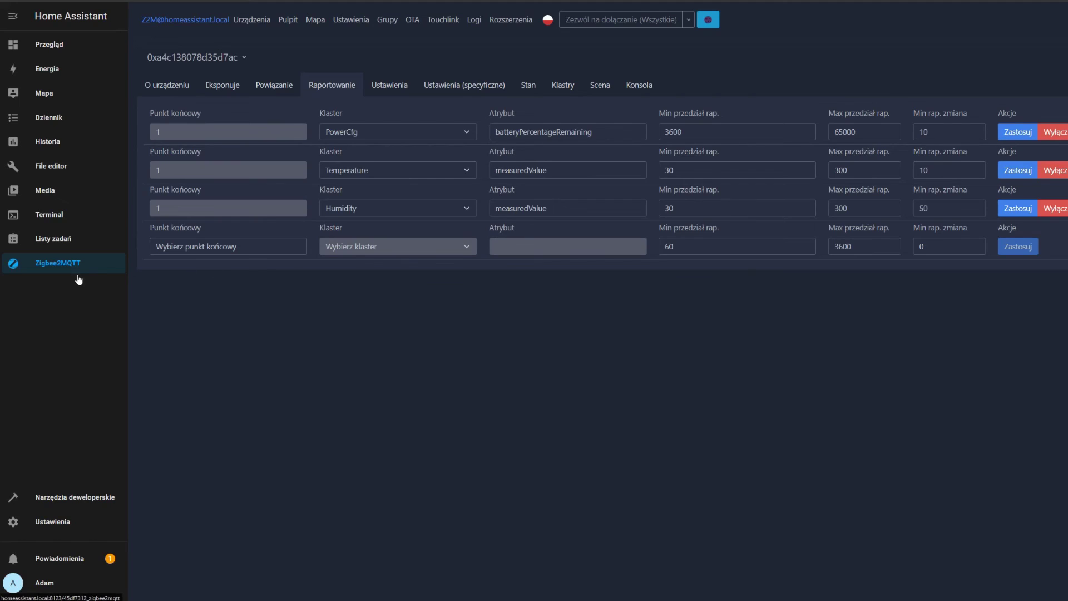
Set the minimum reporting interval of the Temperature cluster to 30 for sensor 0xa4c138883b20fd7a and apply it.
left_click(251, 19)
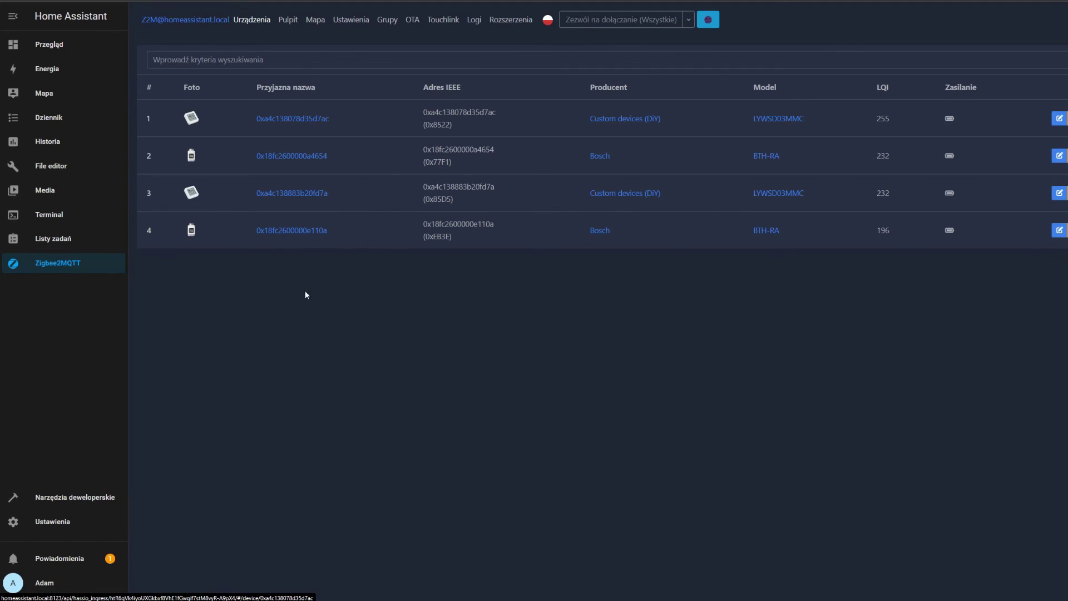
left_click(301, 195)
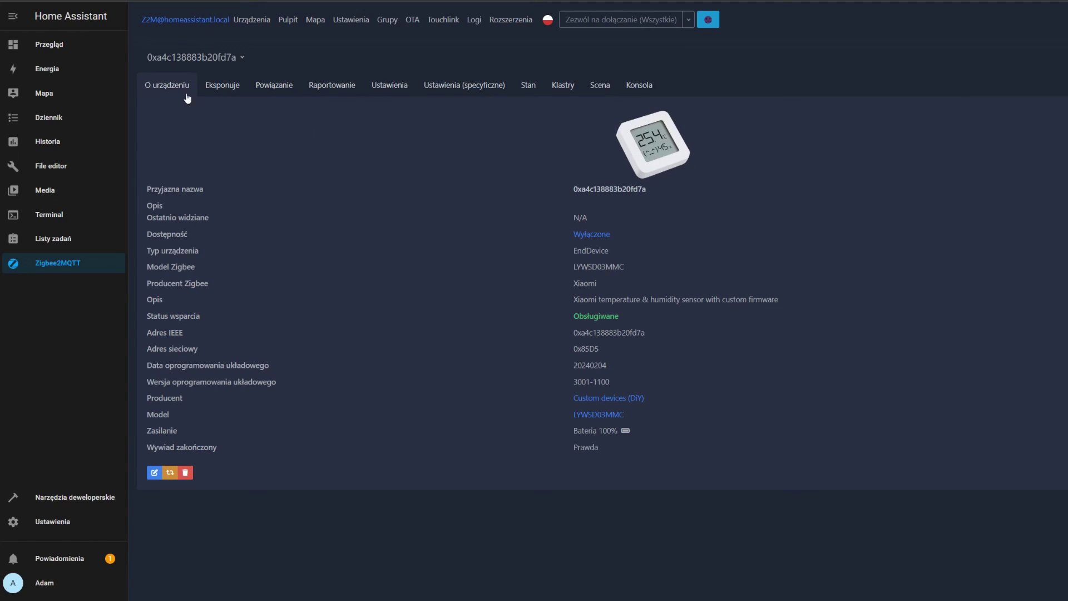
left_click(332, 87)
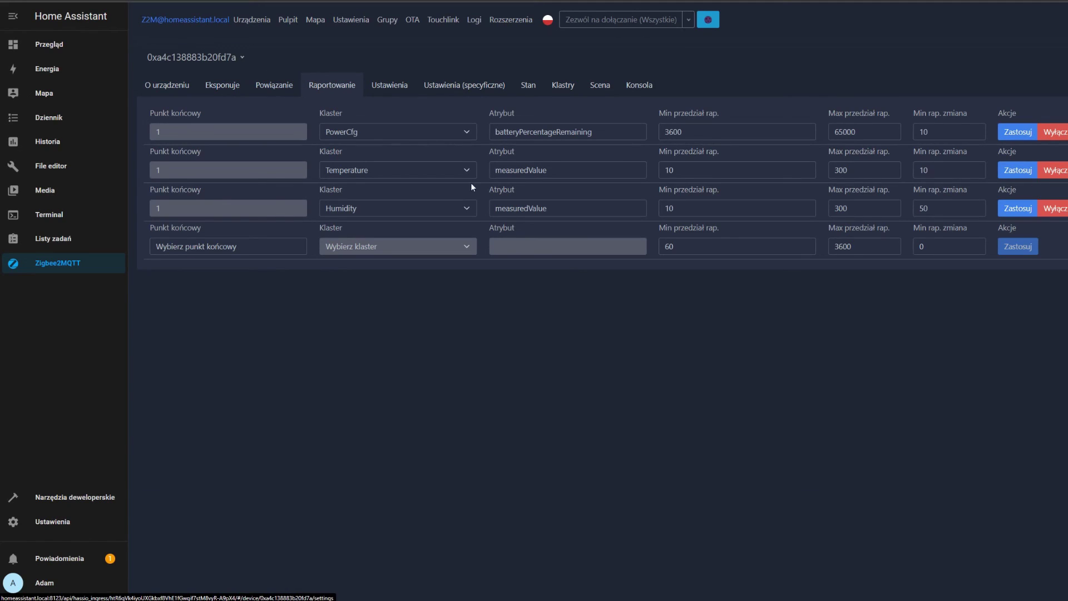
left_click(675, 169)
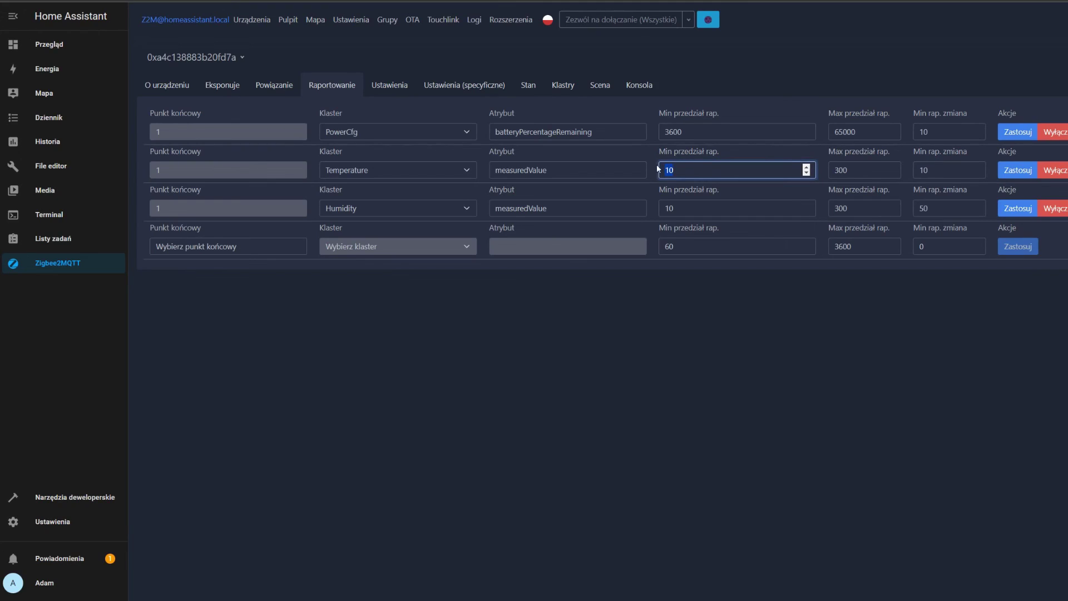
type("30")
left_click(738, 153)
left_click(1018, 171)
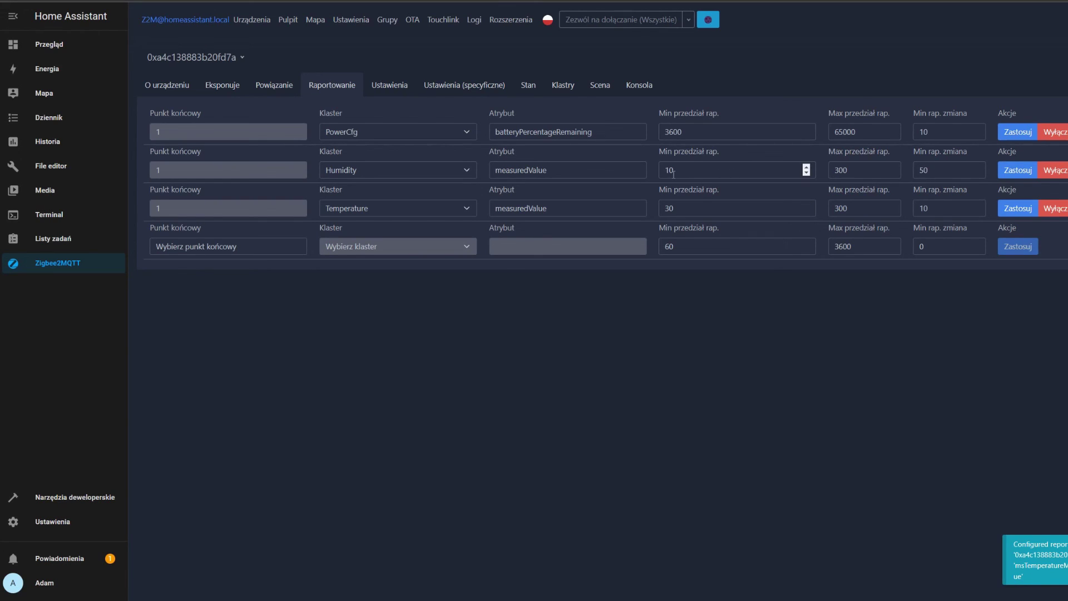
Set the Humidity cluster's minimum reporting interval to 30, apply it, and return to the sensor's general information.
left_click_drag(676, 171, 654, 166)
type("30")
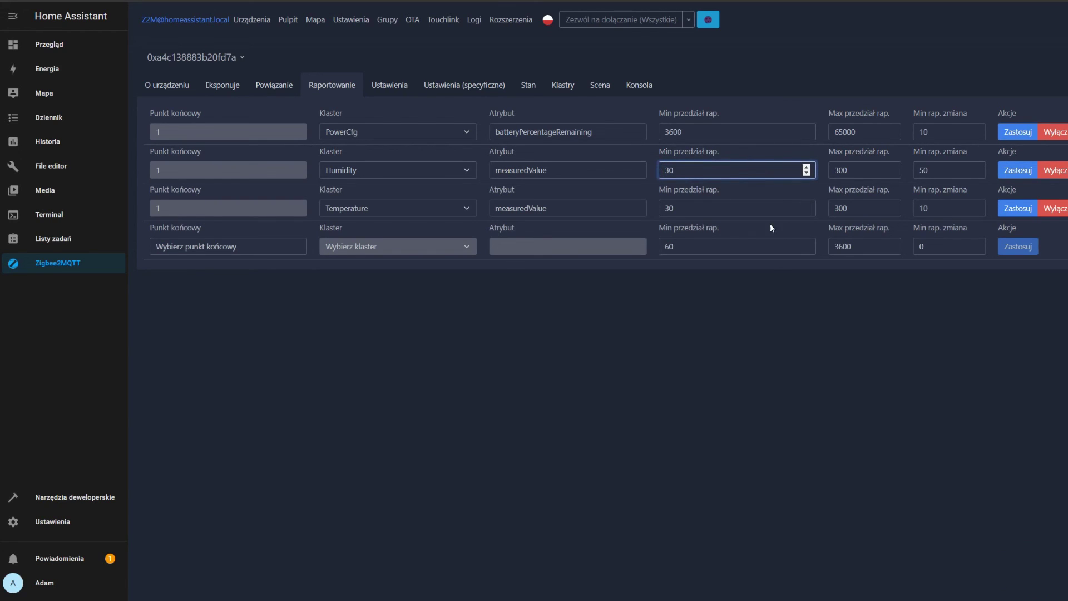
left_click(1017, 172)
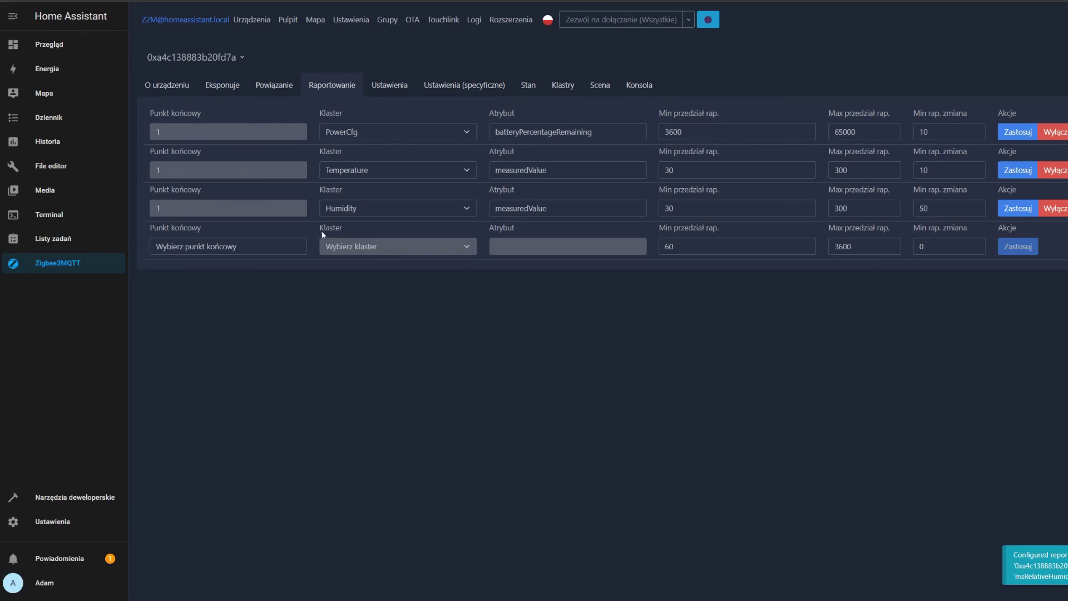
left_click(167, 85)
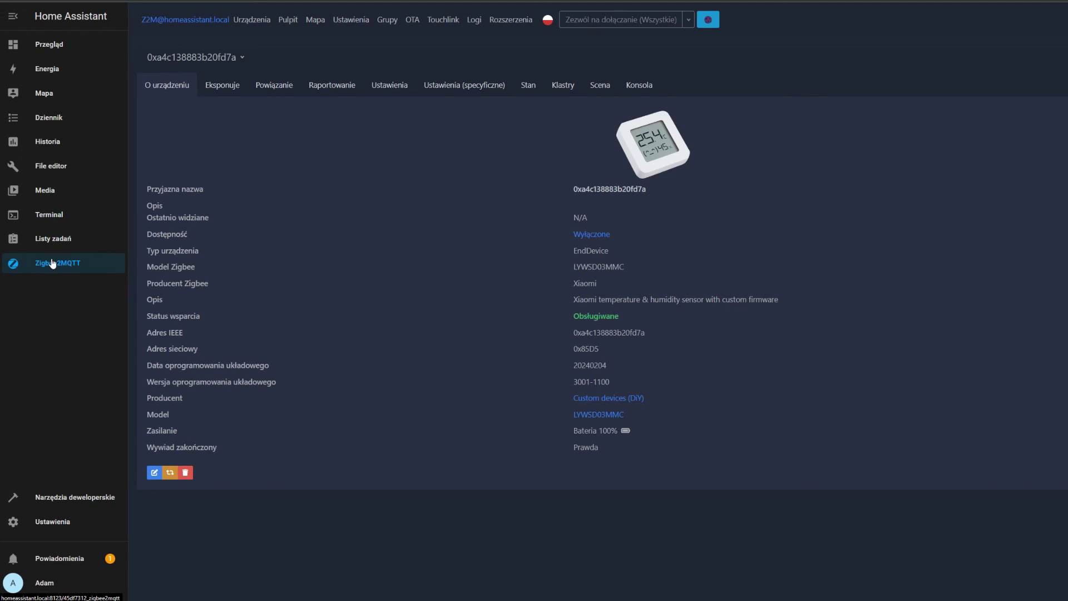
Return to the overview dashboard and set the Term Kitchen thermostat's target temperature to 22 °C.
left_click(47, 45)
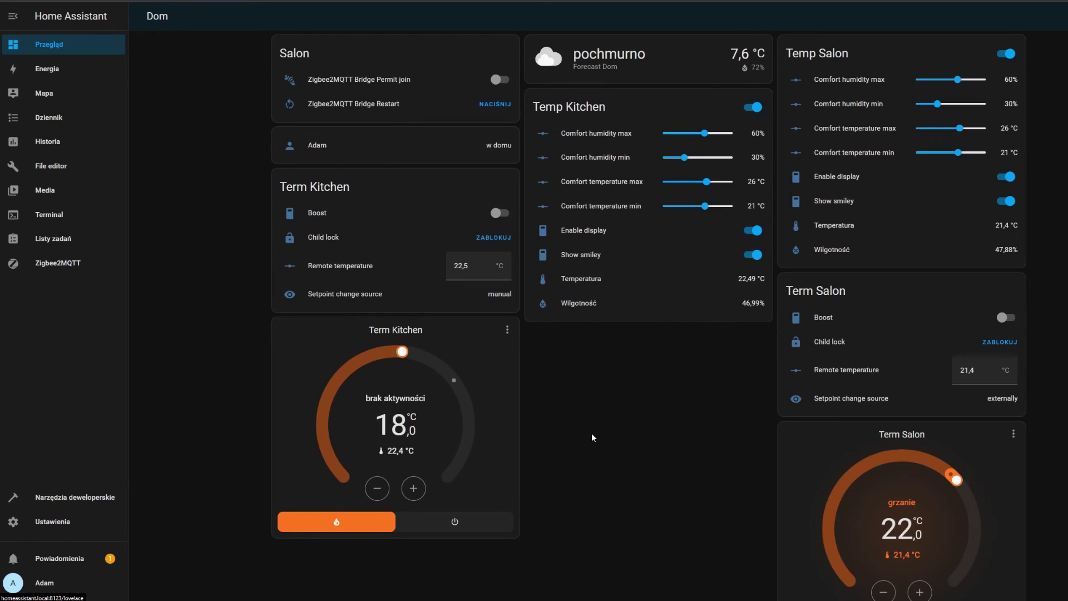
scroll(594, 438, "down", 1)
left_click_drag(404, 308, 457, 334)
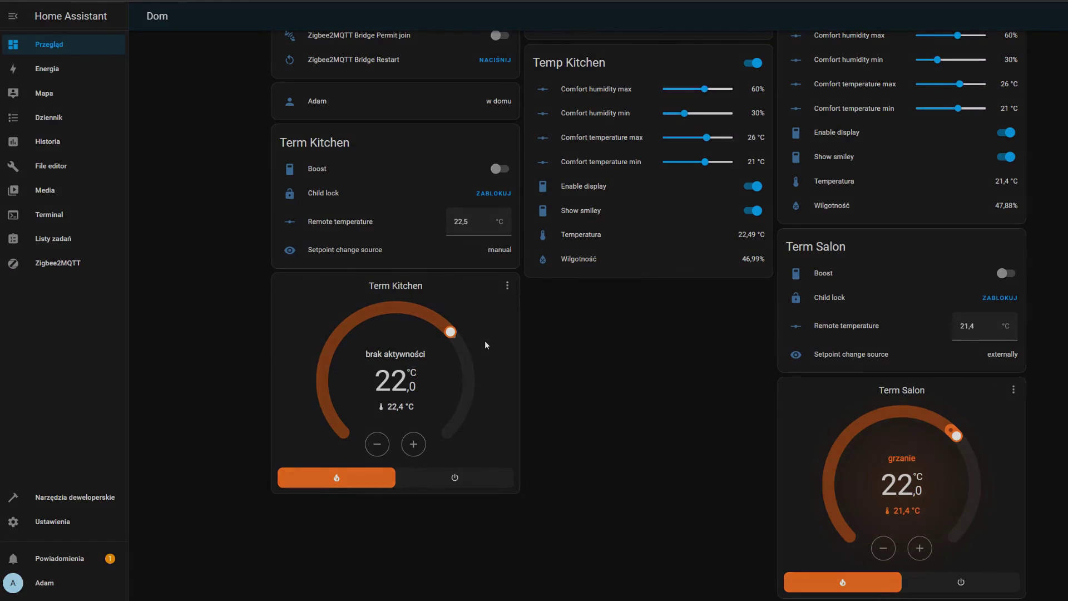